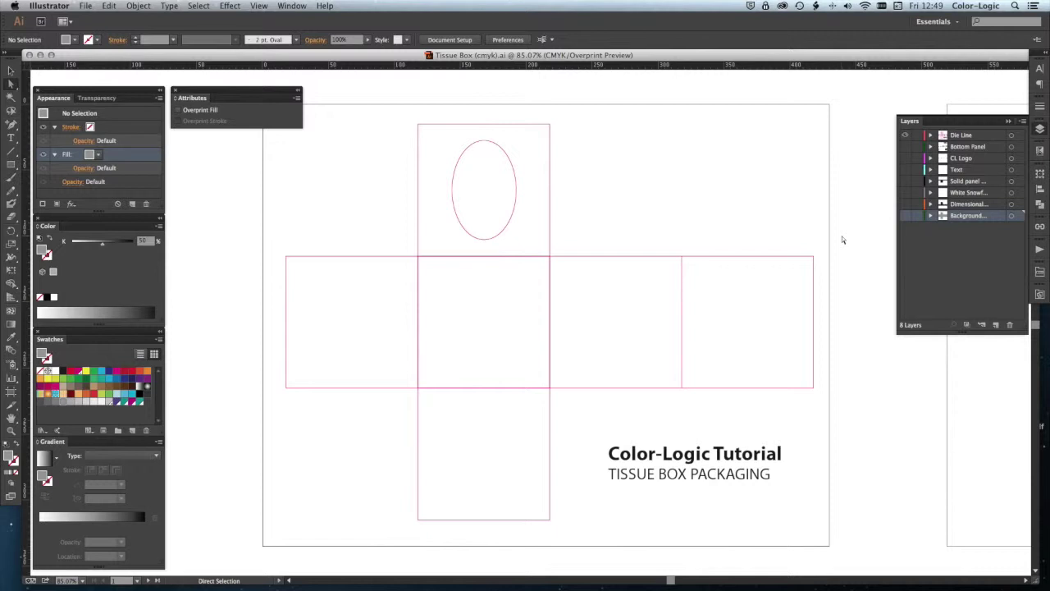
# Step: Show the Background layer and give its grey shape the Color-Logic CL089-S metallic silver style
pyautogui.click(904, 216)
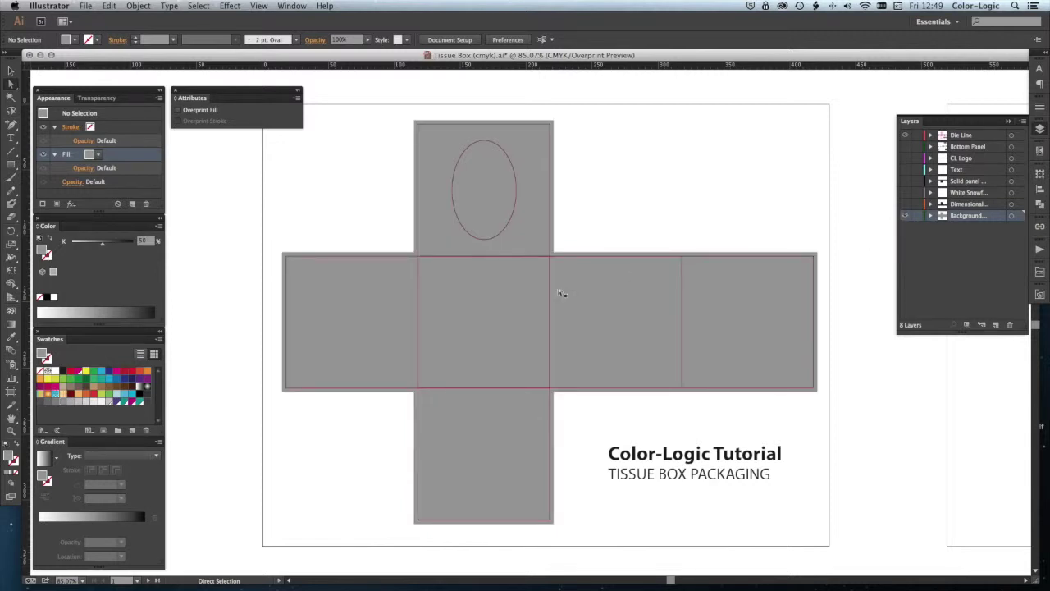
pyautogui.click(460, 310)
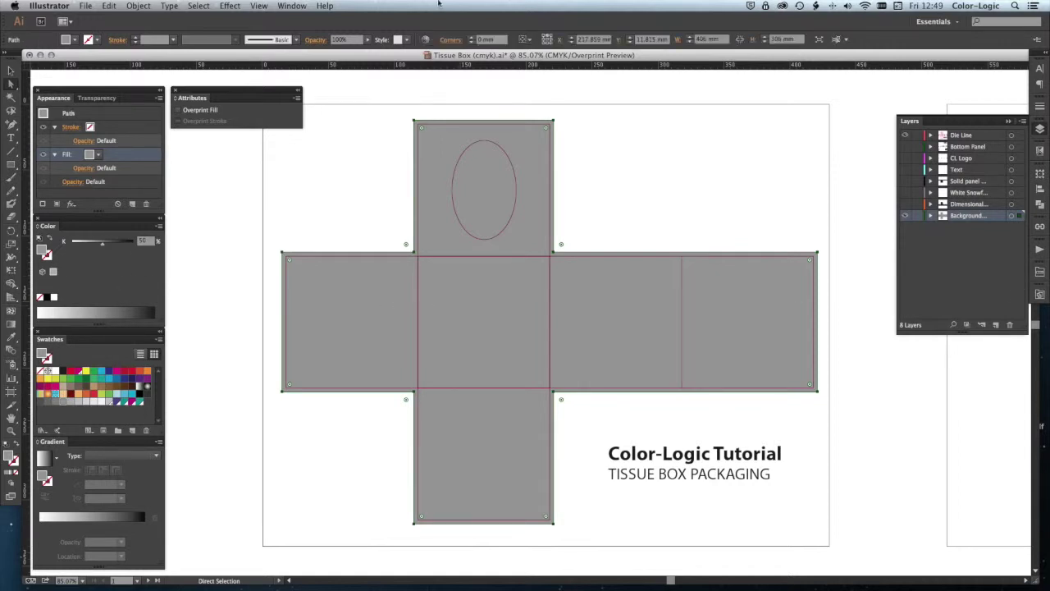
pyautogui.click(291, 6)
pyautogui.moveTo(349, 460)
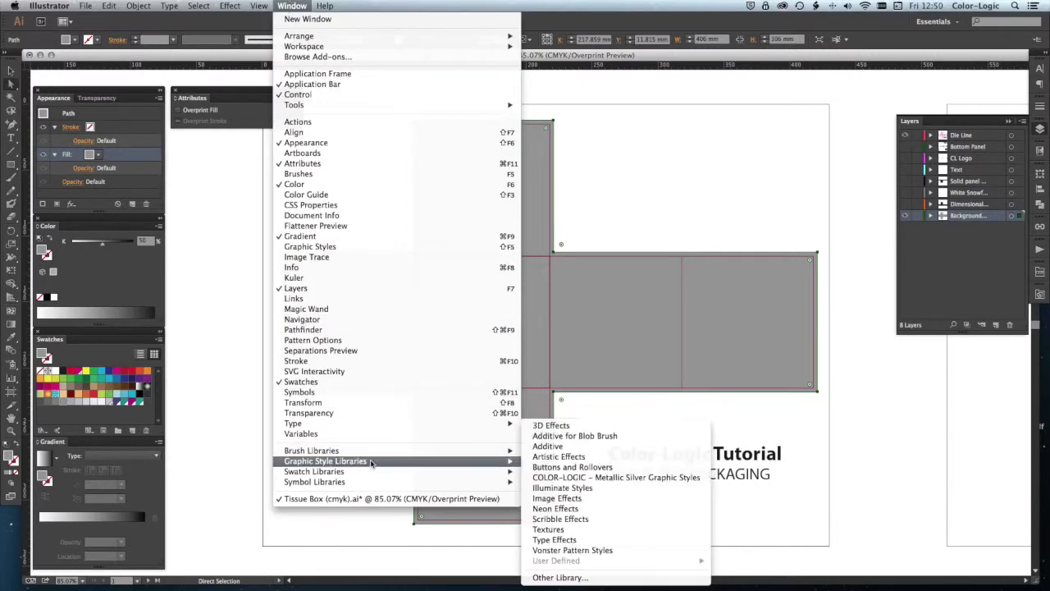
pyautogui.click(620, 479)
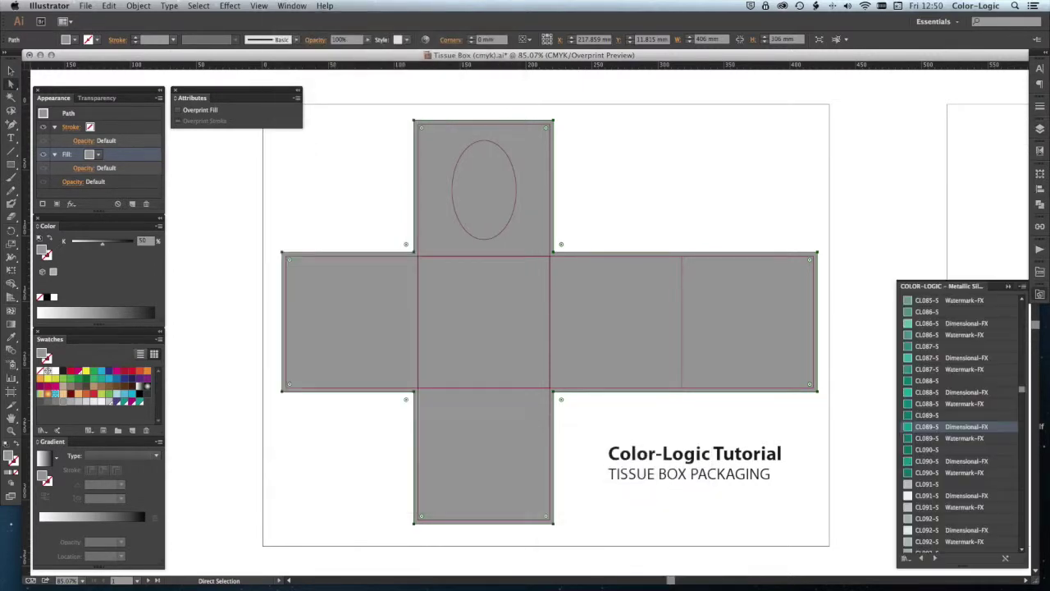
pyautogui.scroll(15, 957, 365)
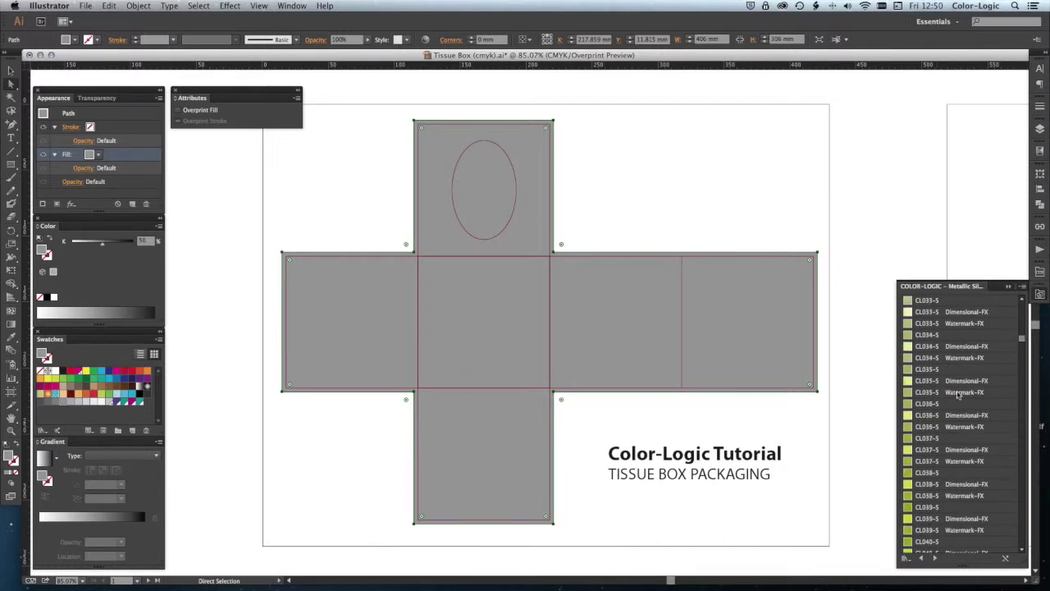
pyautogui.scroll(-2, 957, 396)
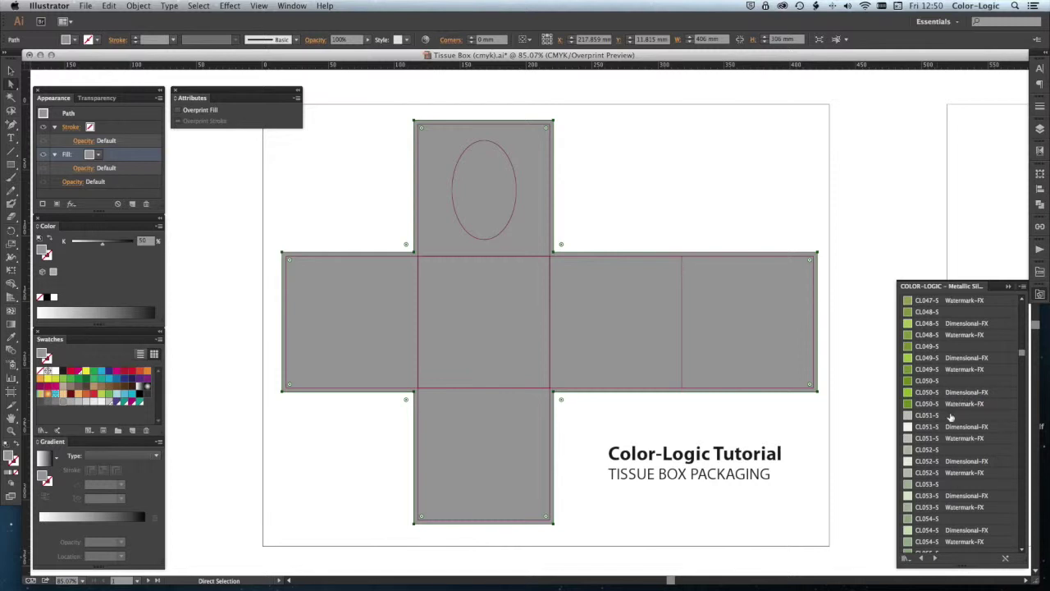
pyautogui.scroll(-20, 950, 416)
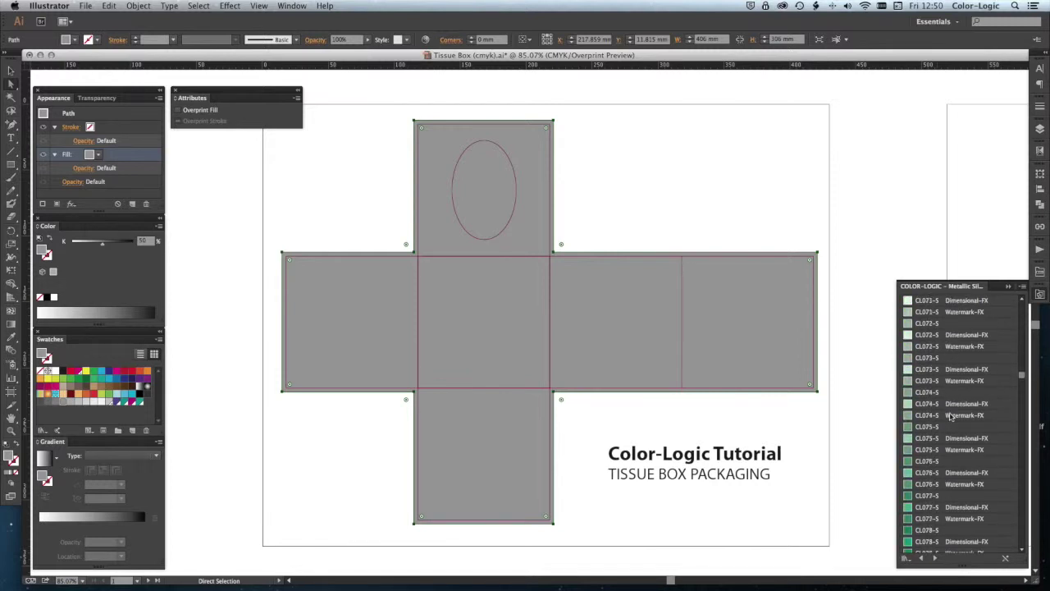
pyautogui.scroll(-12, 950, 416)
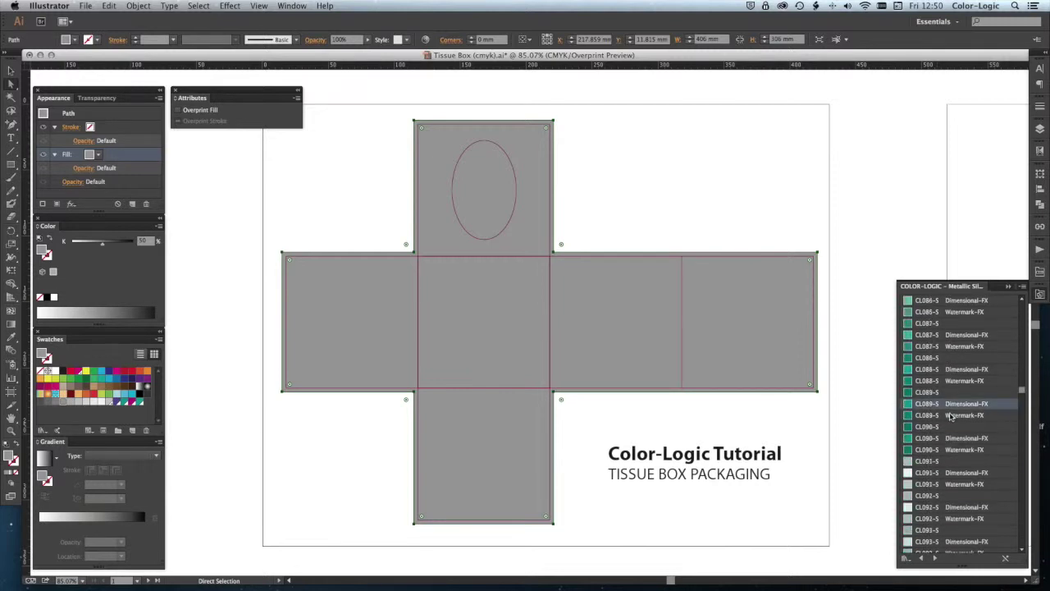
pyautogui.click(957, 393)
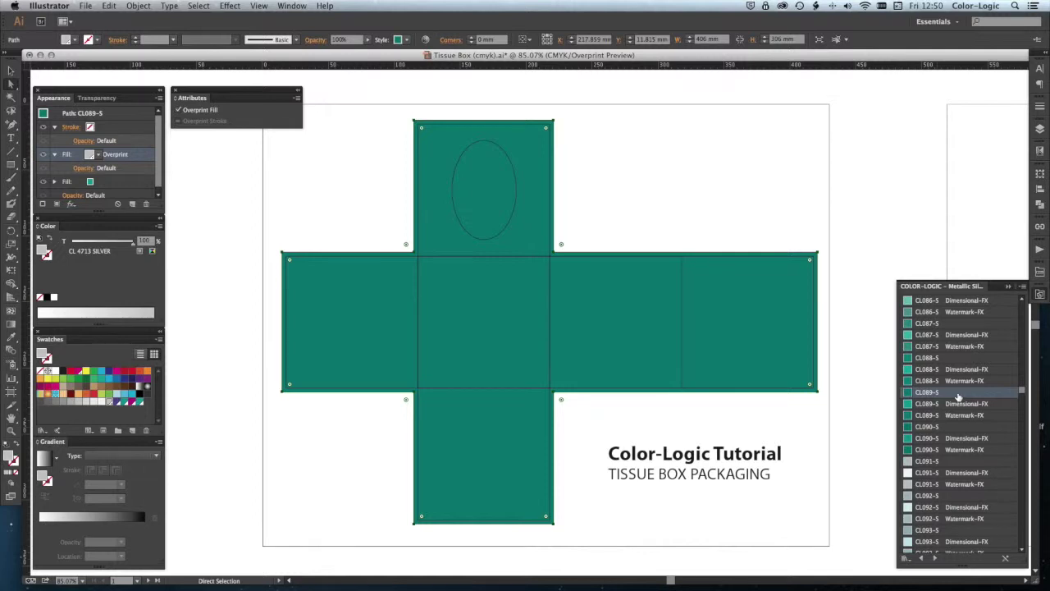
pyautogui.press('shift+super+a')
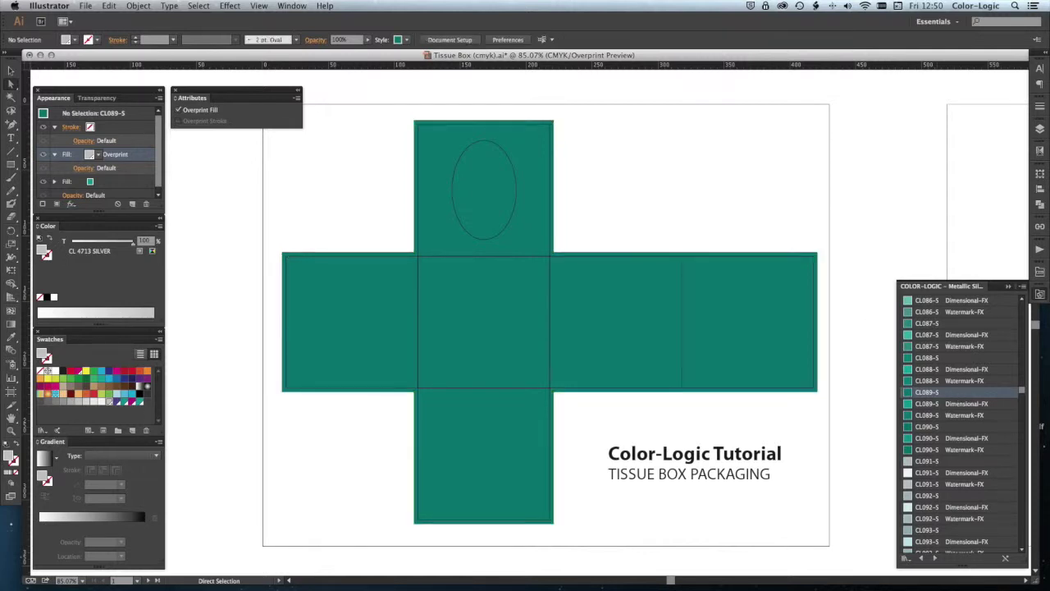
pyautogui.click(1039, 128)
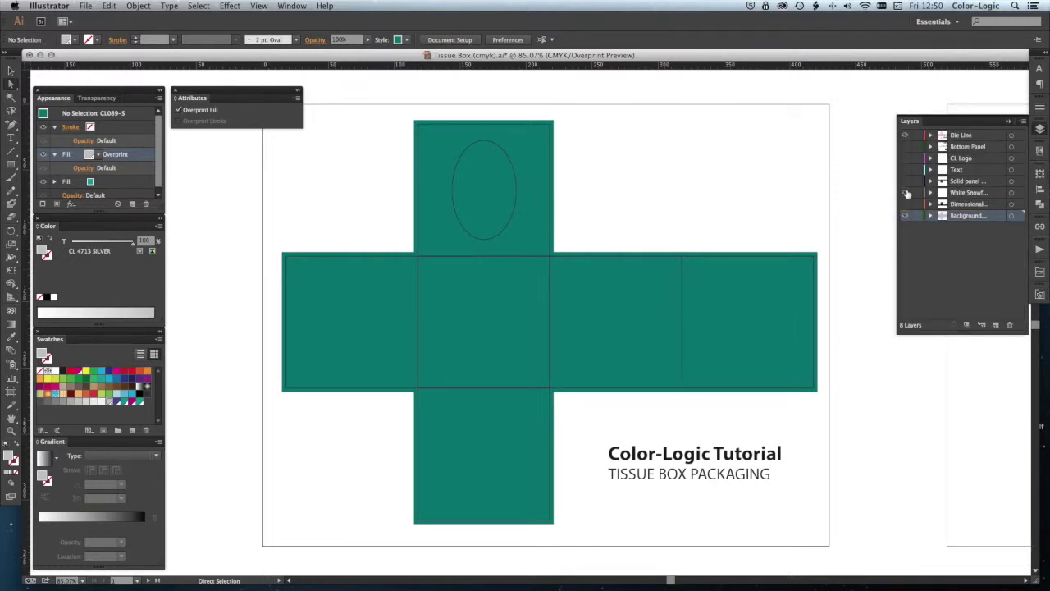
# Step: Show the White Snowflake and Dimensional layers, lock White Snowflake and Background, and target Dimensional
pyautogui.click(906, 192)
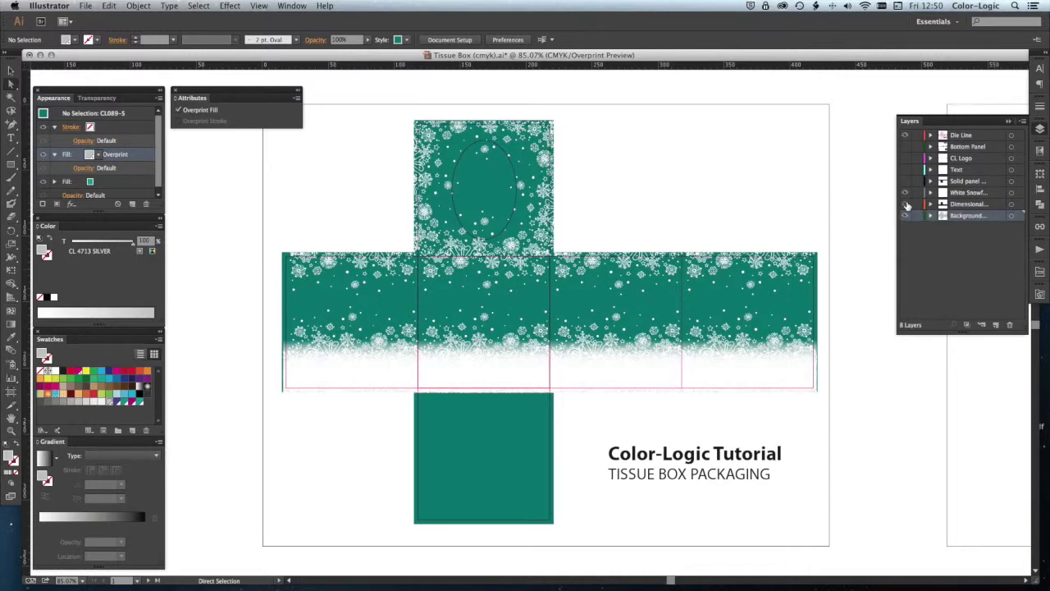
pyautogui.click(906, 215)
pyautogui.click(917, 192)
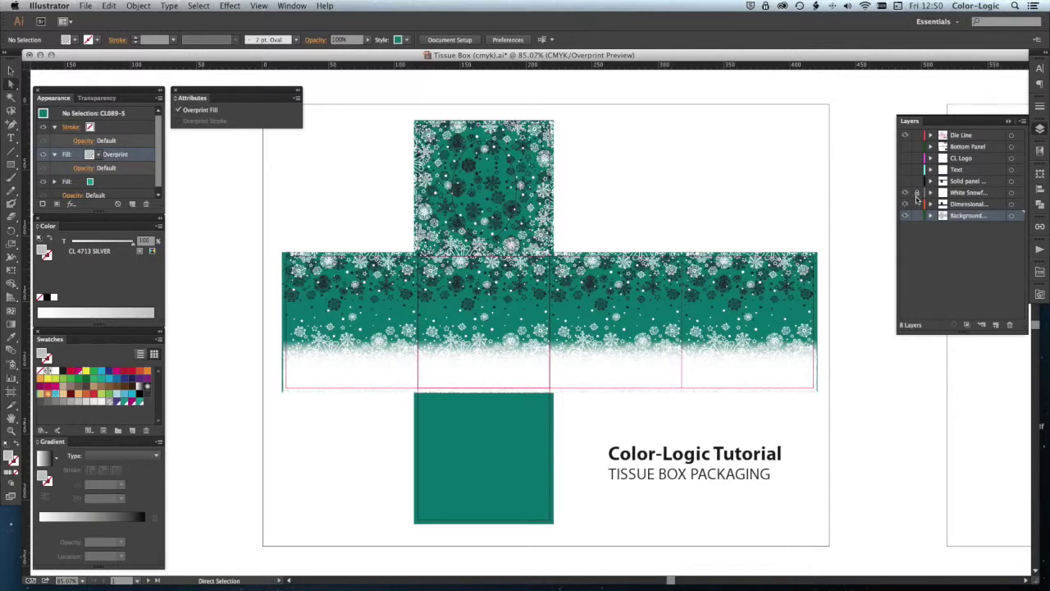
pyautogui.click(917, 215)
pyautogui.click(976, 204)
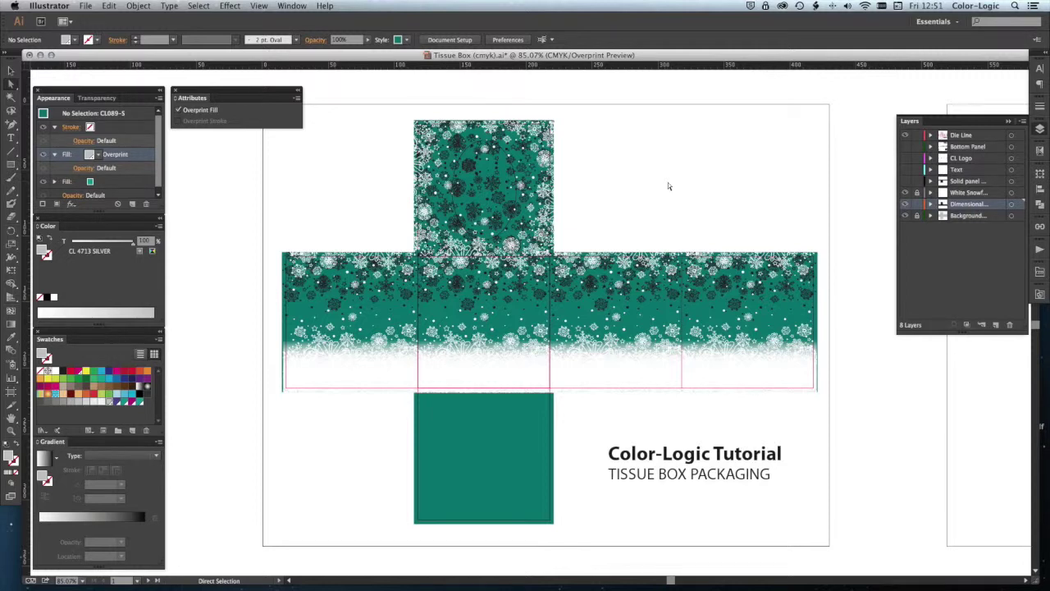
pyautogui.click(1012, 203)
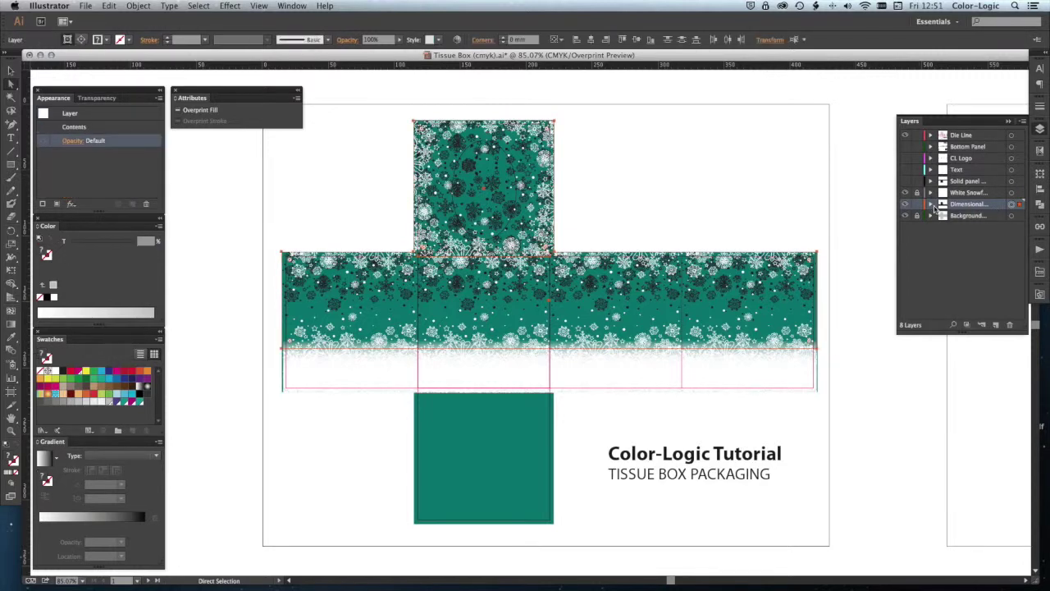
# Step: Edit the clipping mask contents and apply the CL089-S Dimensional-FX style to the snowflakes
pyautogui.click(146, 6)
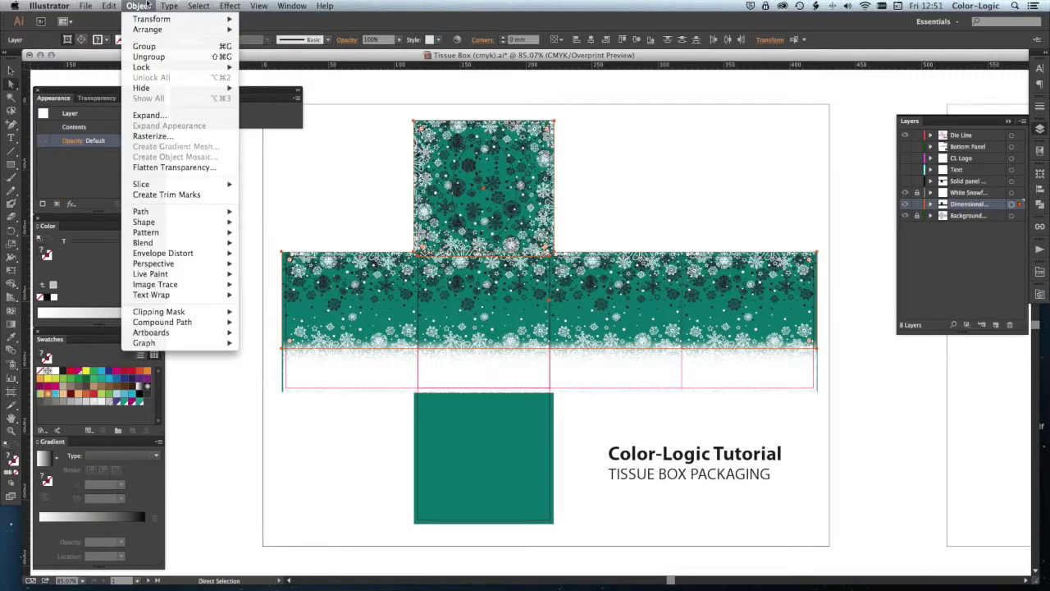
pyautogui.moveTo(194, 315)
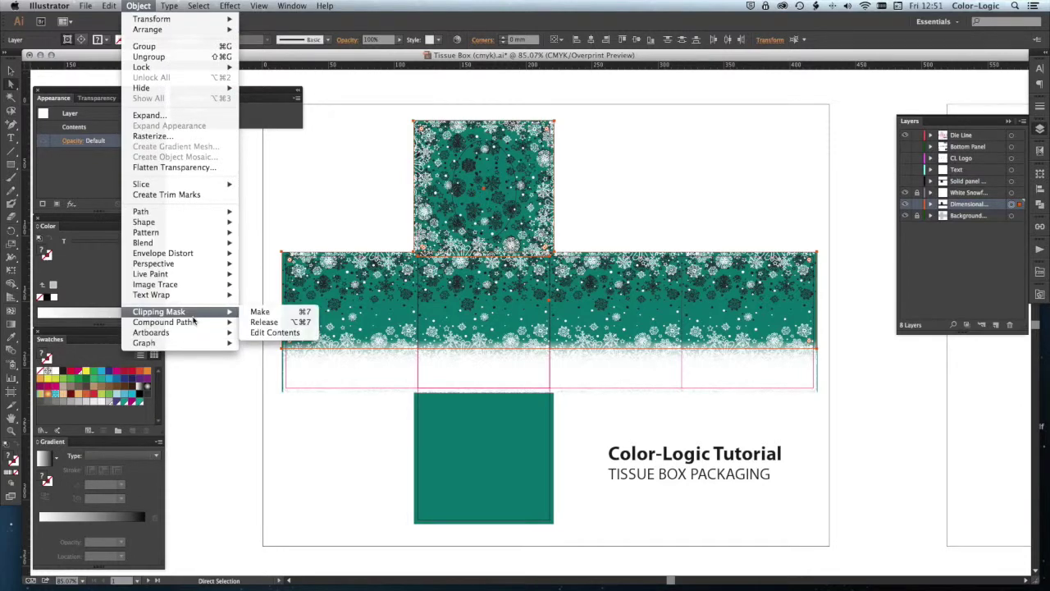
pyautogui.click(305, 334)
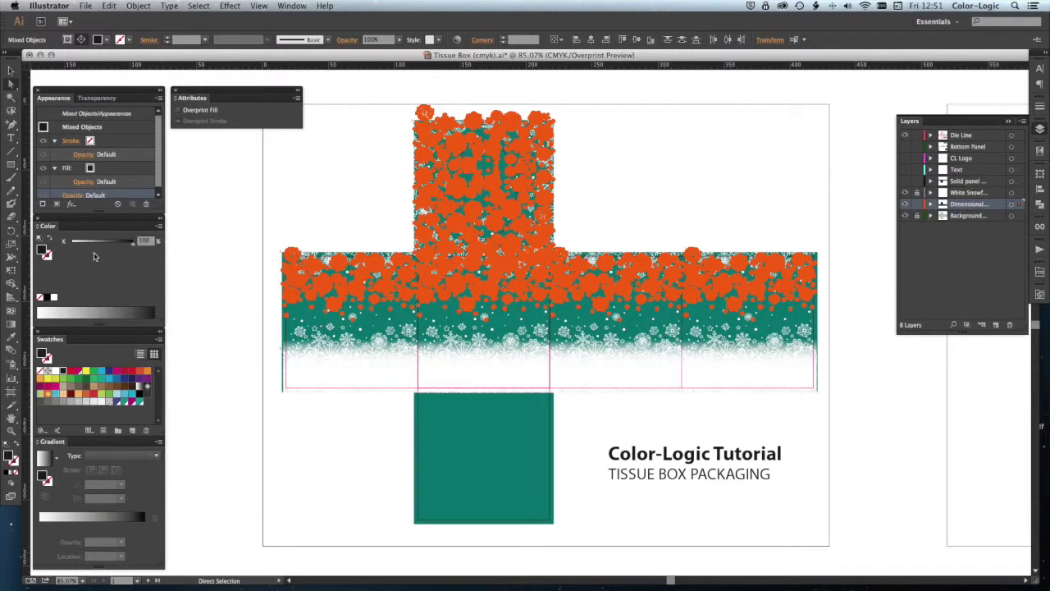
pyautogui.click(1040, 293)
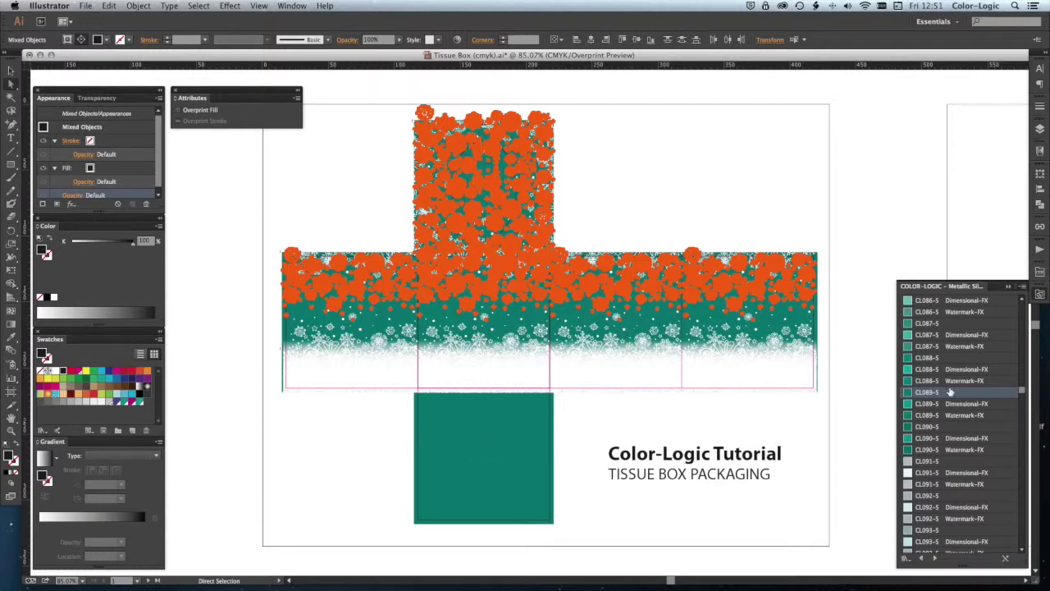
pyautogui.click(930, 404)
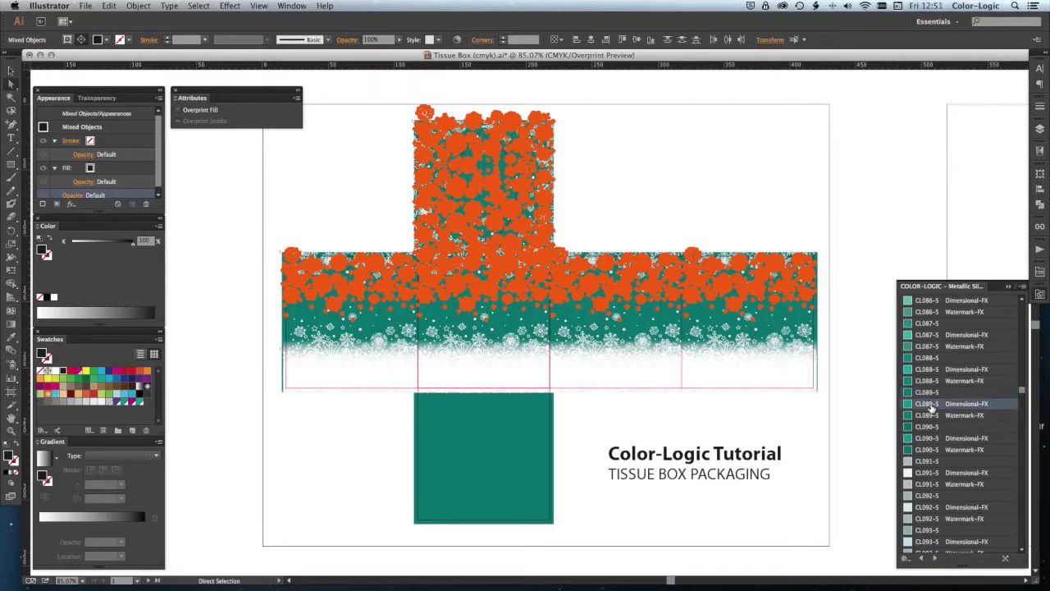
pyautogui.click(930, 404)
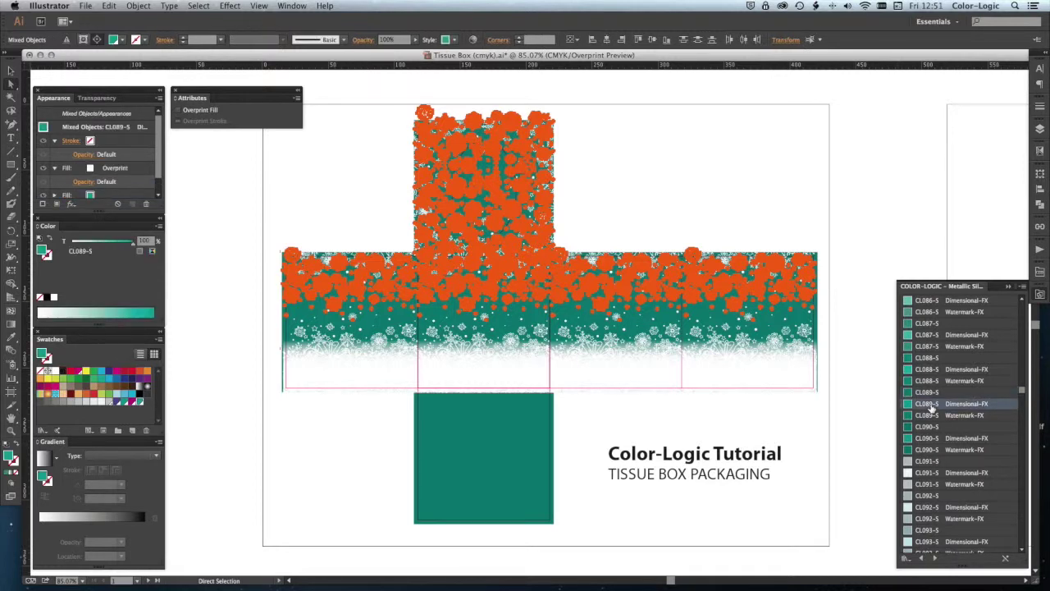
pyautogui.click(850, 219)
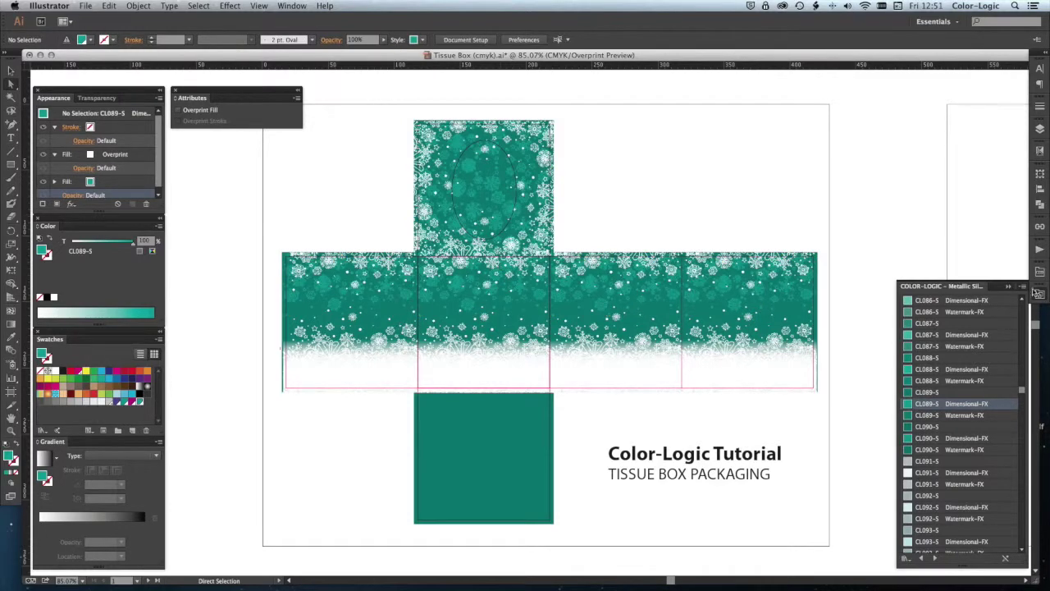
# Step: In Separations Preview, hide the CMYK plates to isolate CL 4713 SILVER, then restore them
pyautogui.click(1039, 151)
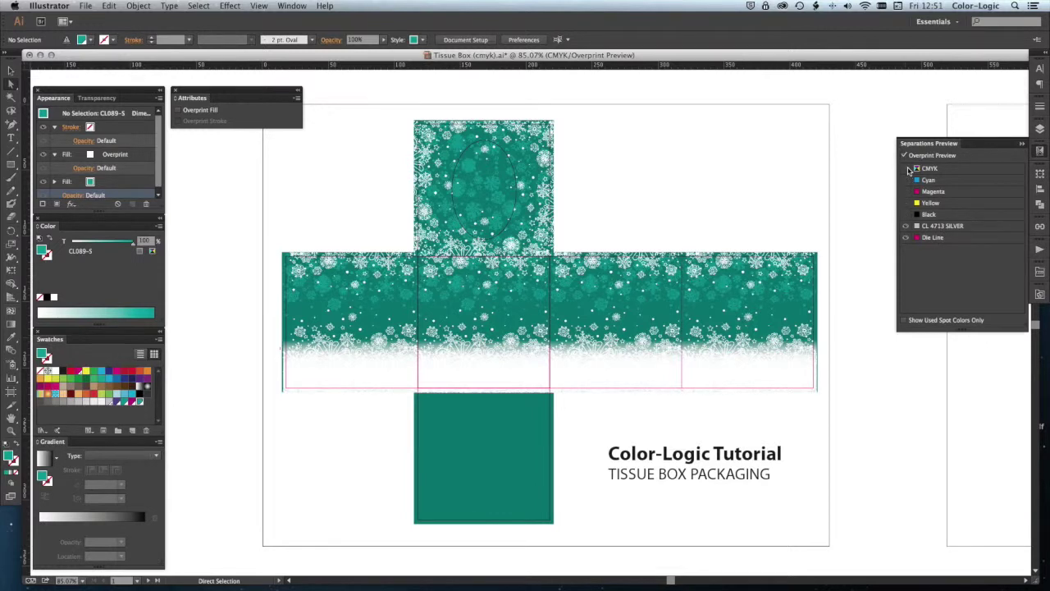
pyautogui.click(907, 168)
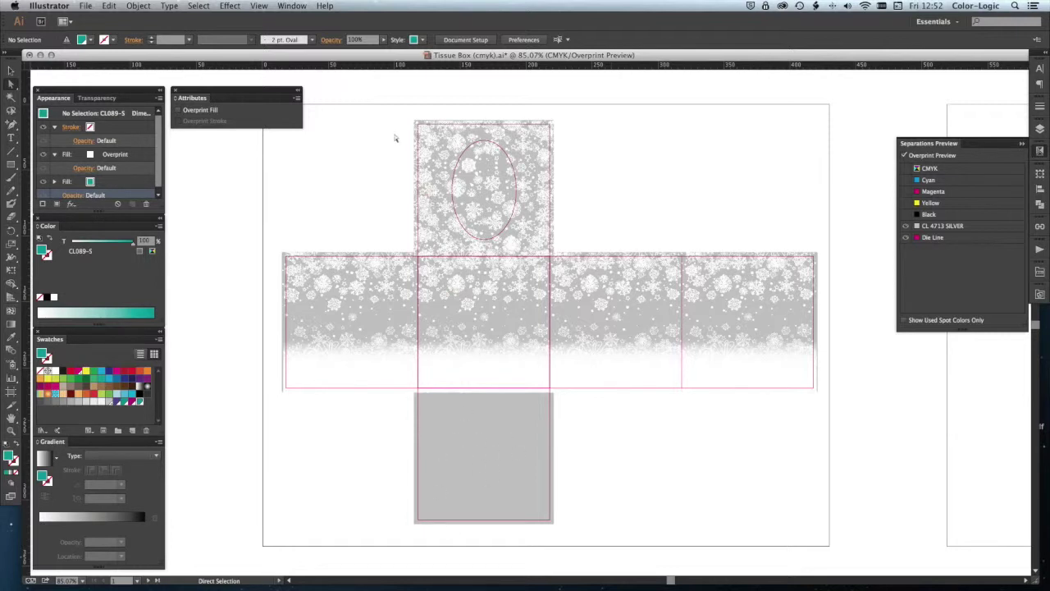
pyautogui.press('v')
pyautogui.press('a')
pyautogui.click(907, 169)
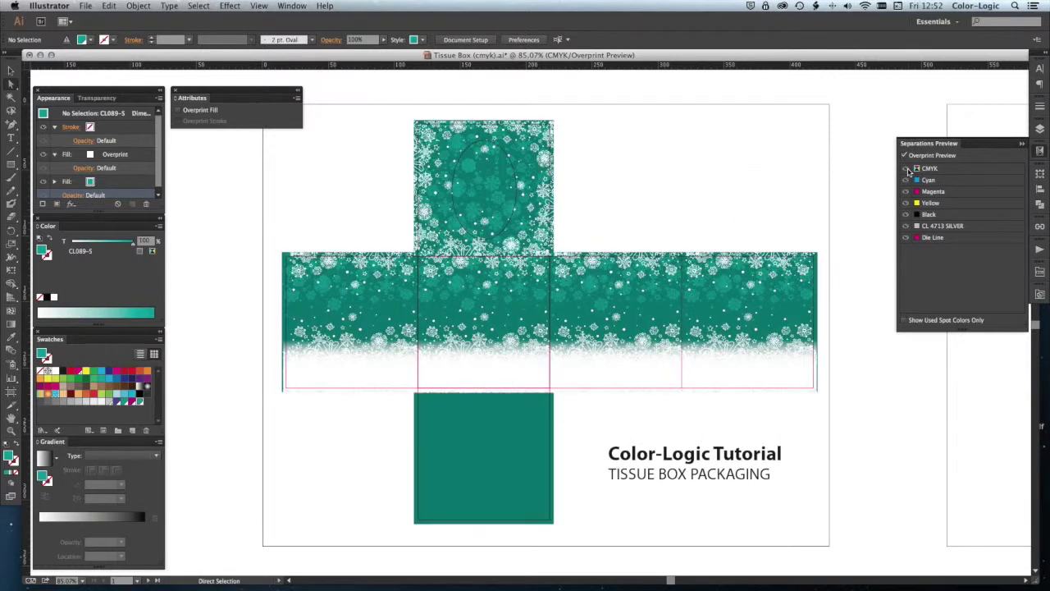
pyautogui.click(1039, 128)
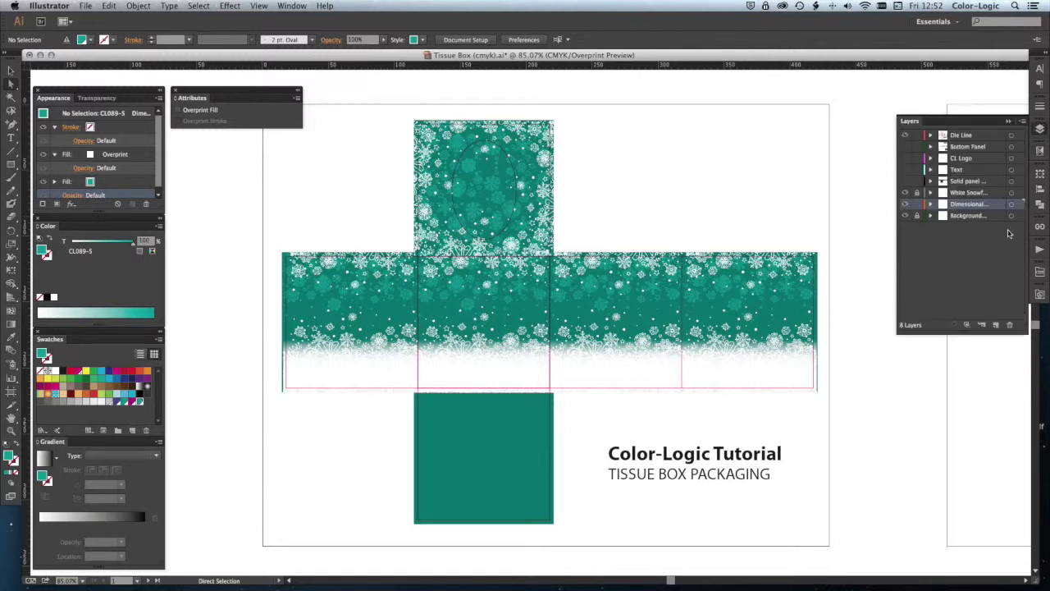
# Step: Show the solid panel layer and fill the black bottom panel and strip with CL089-S
pyautogui.click(906, 181)
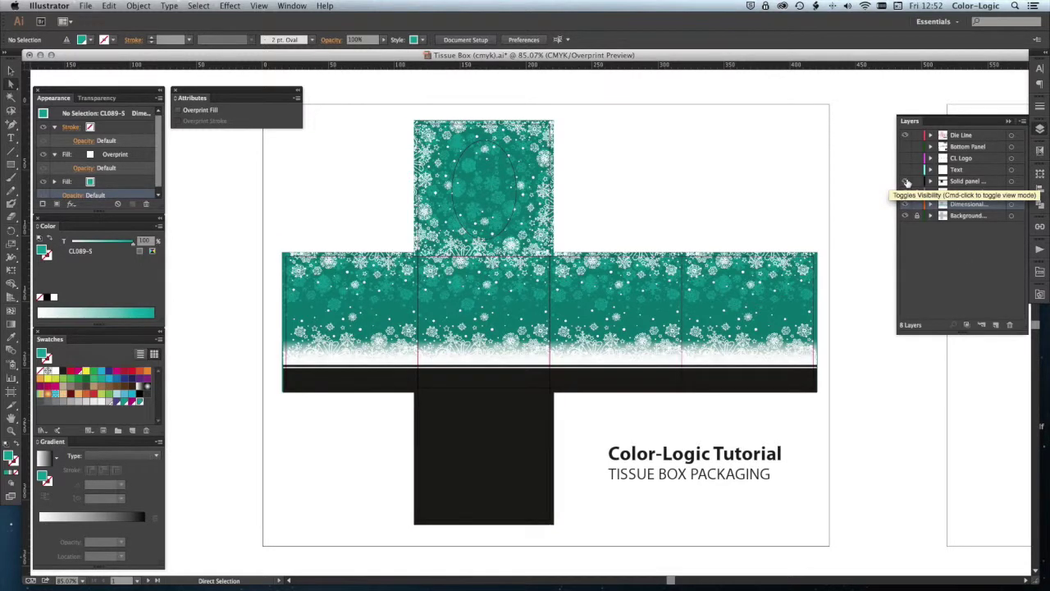
pyautogui.click(470, 465)
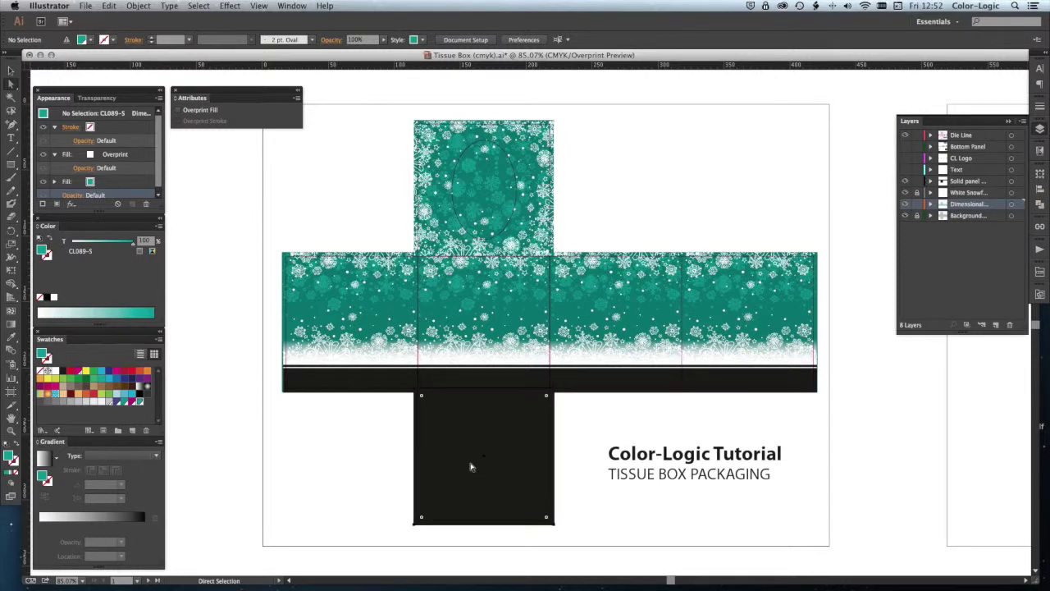
pyautogui.keyDown('shift'); pyautogui.click(383, 378); pyautogui.keyUp('shift')
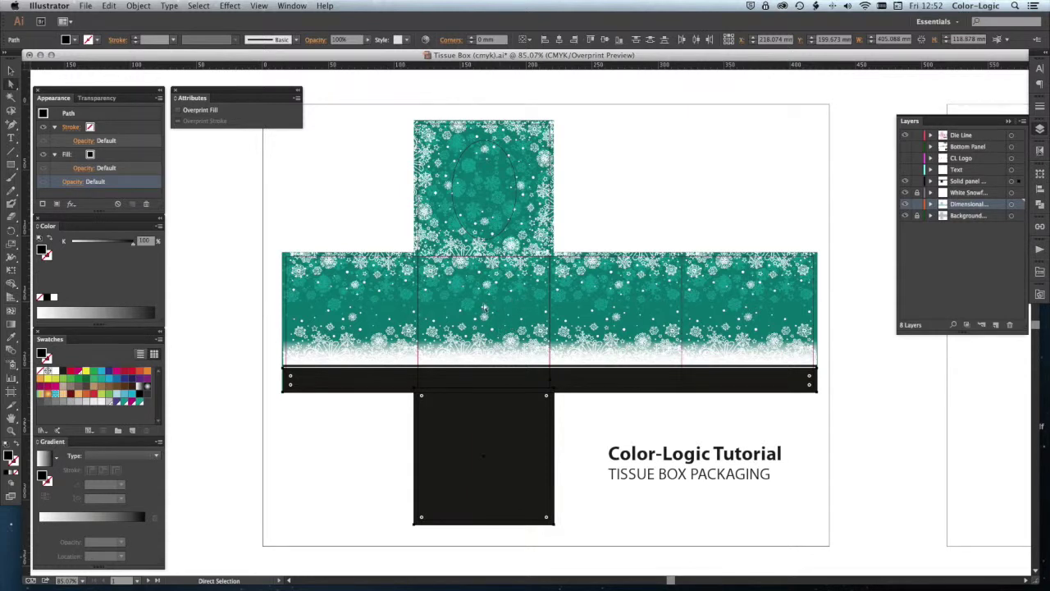
pyautogui.click(1039, 294)
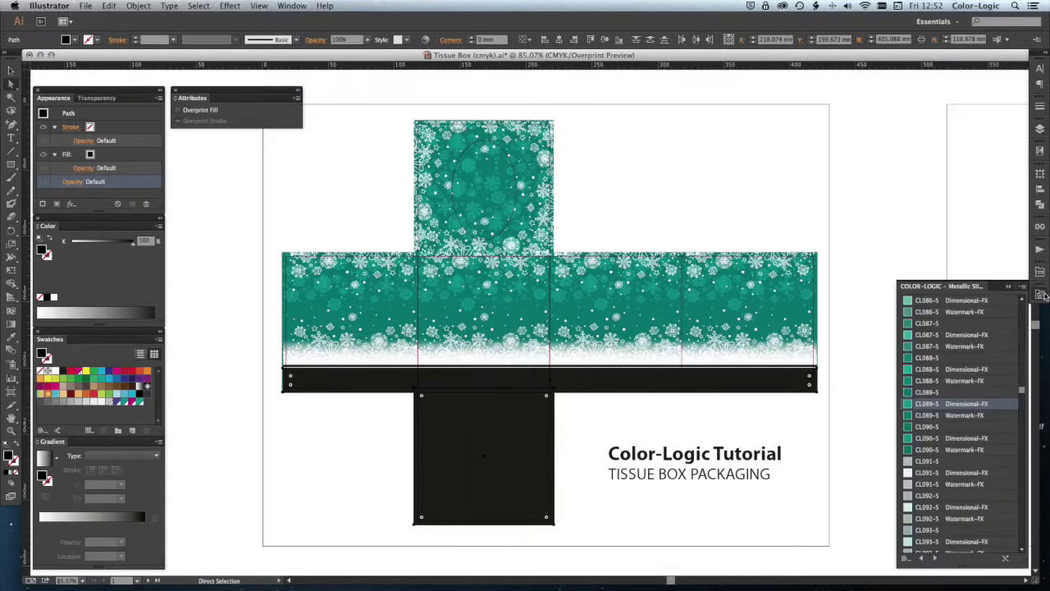
pyautogui.click(952, 393)
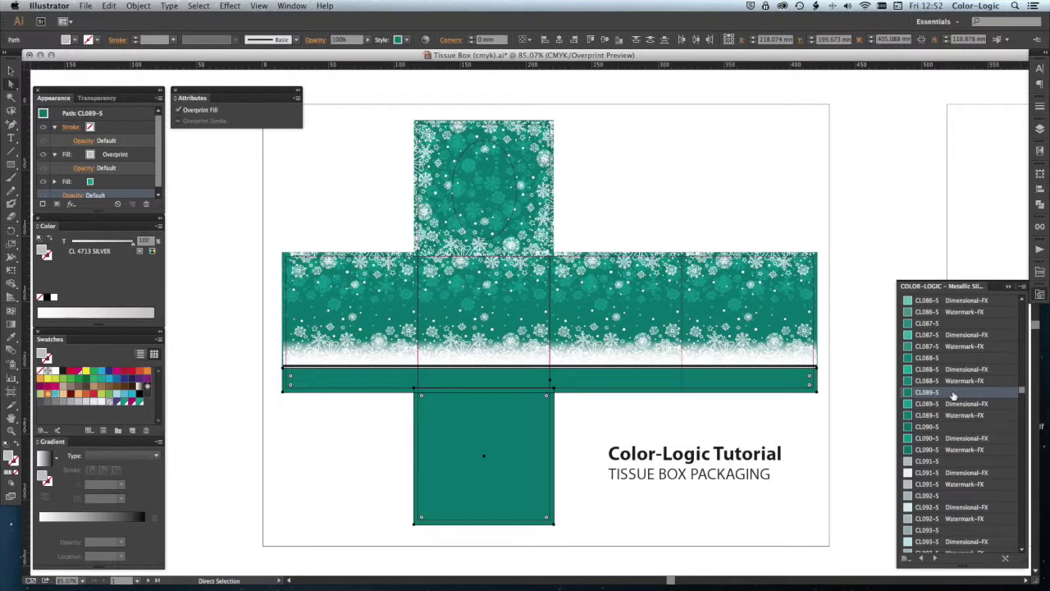
# Step: Fill the thin line above the bottom band with the CL 4713 SILVER swatch
pyautogui.click(835, 392)
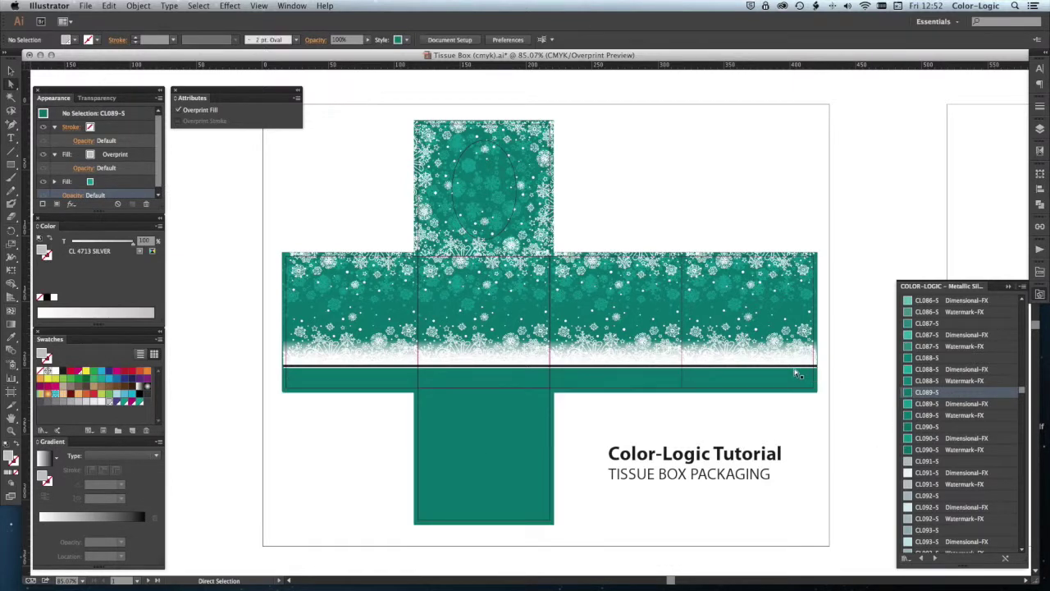
pyautogui.click(796, 368)
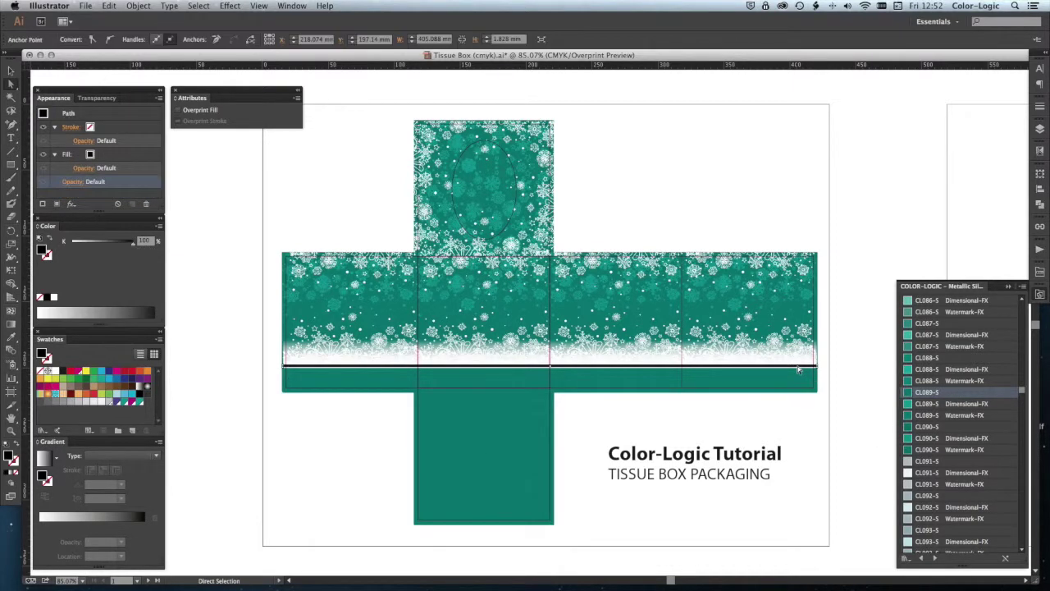
pyautogui.click(110, 405)
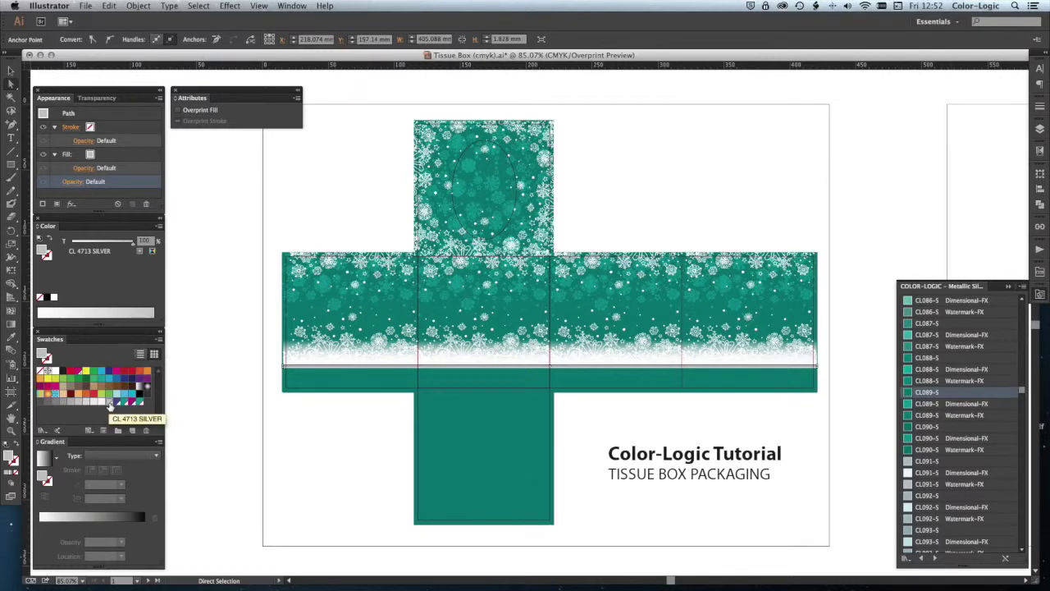
pyautogui.click(209, 395)
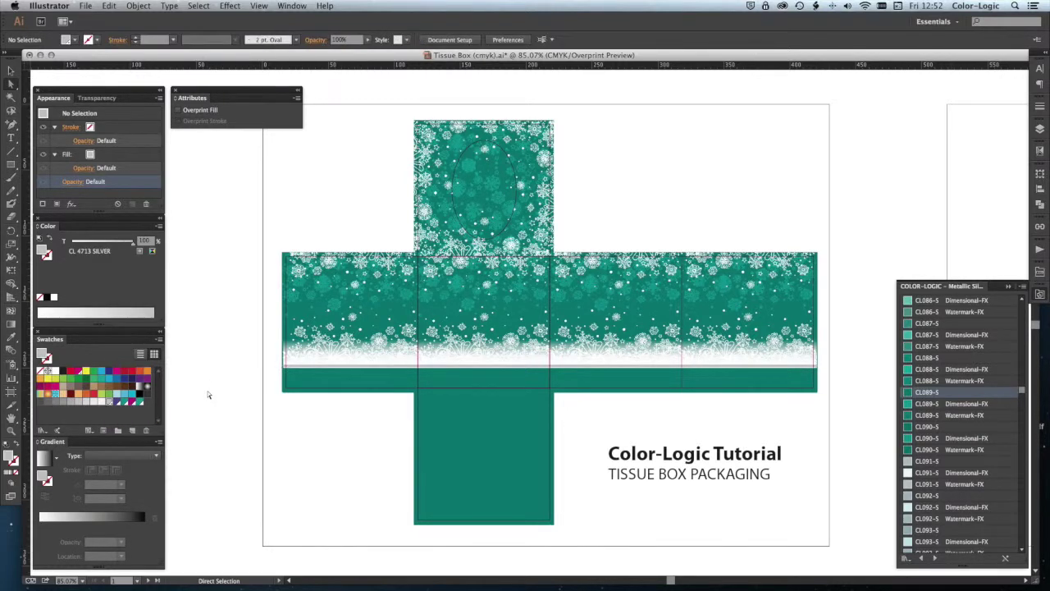
# Step: Show the Text, CL Logo and Bottom Panel layers to reveal the wording, logos and flap artwork
pyautogui.click(1039, 129)
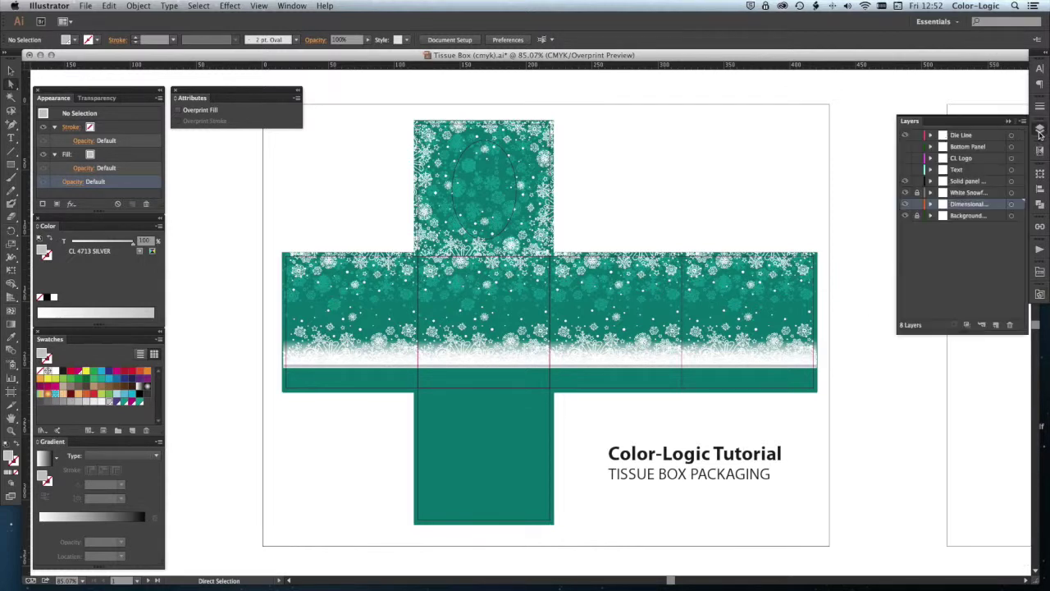
pyautogui.click(953, 205)
pyautogui.click(907, 170)
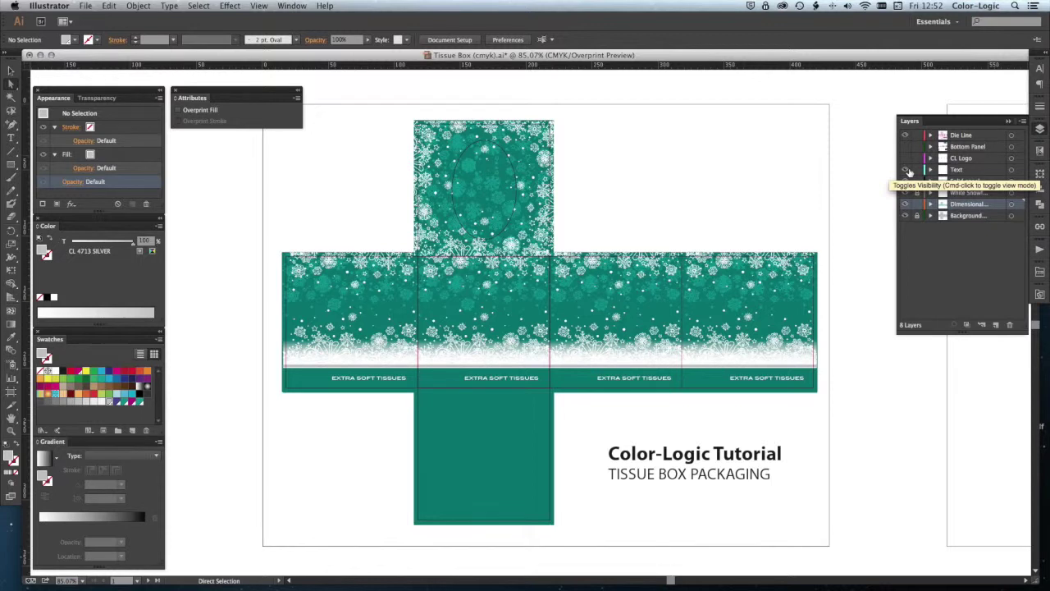
pyautogui.click(906, 158)
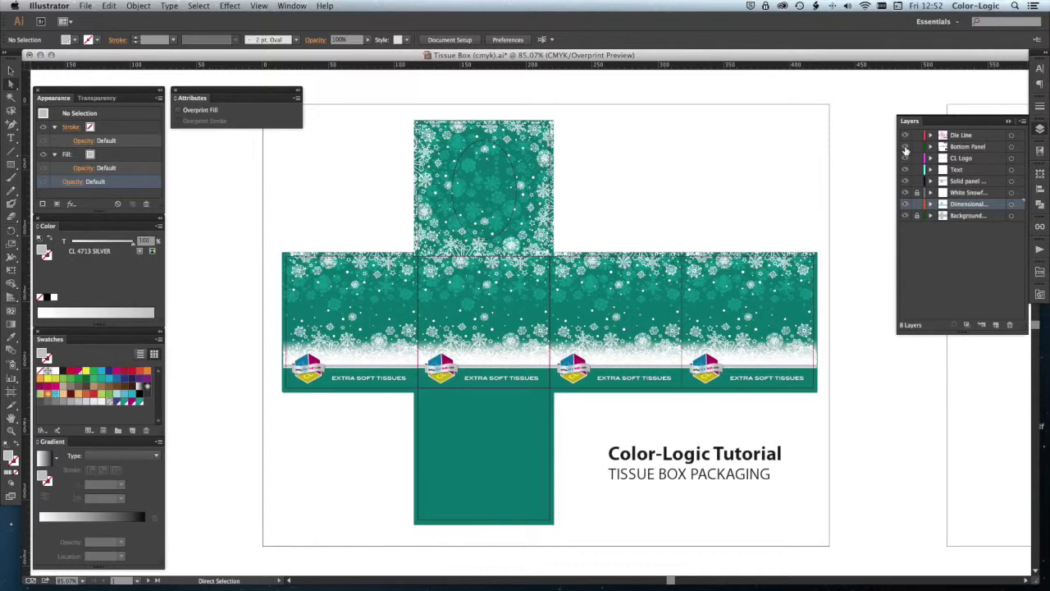
pyautogui.click(906, 147)
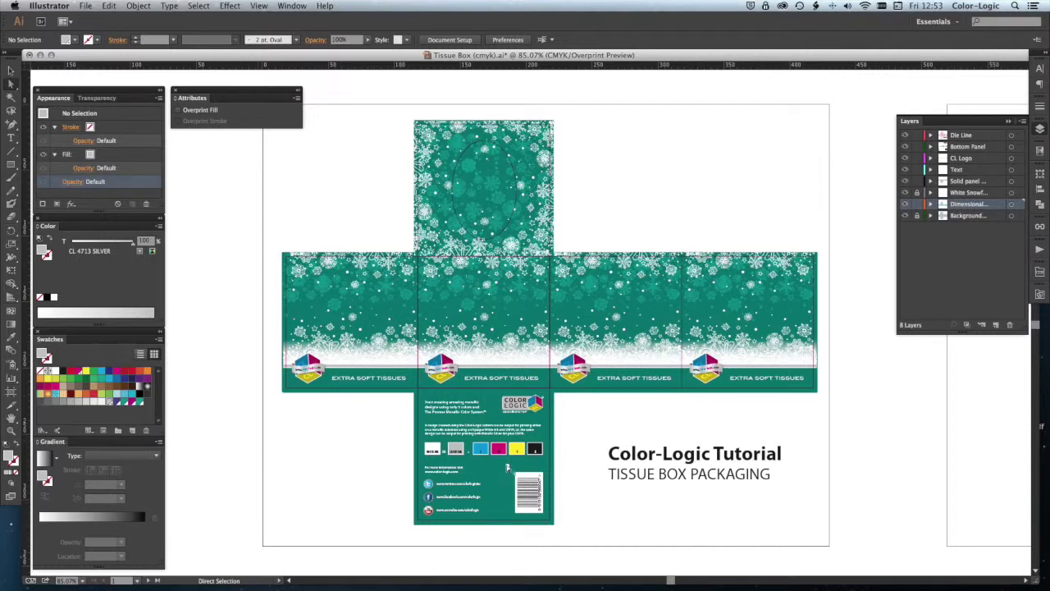
pyautogui.click(324, 386)
# Step: Recolour the band behind EXTRA SOFT TISSUES and the bottom flap with the paler CL084-5 swatch
pyautogui.click(326, 387)
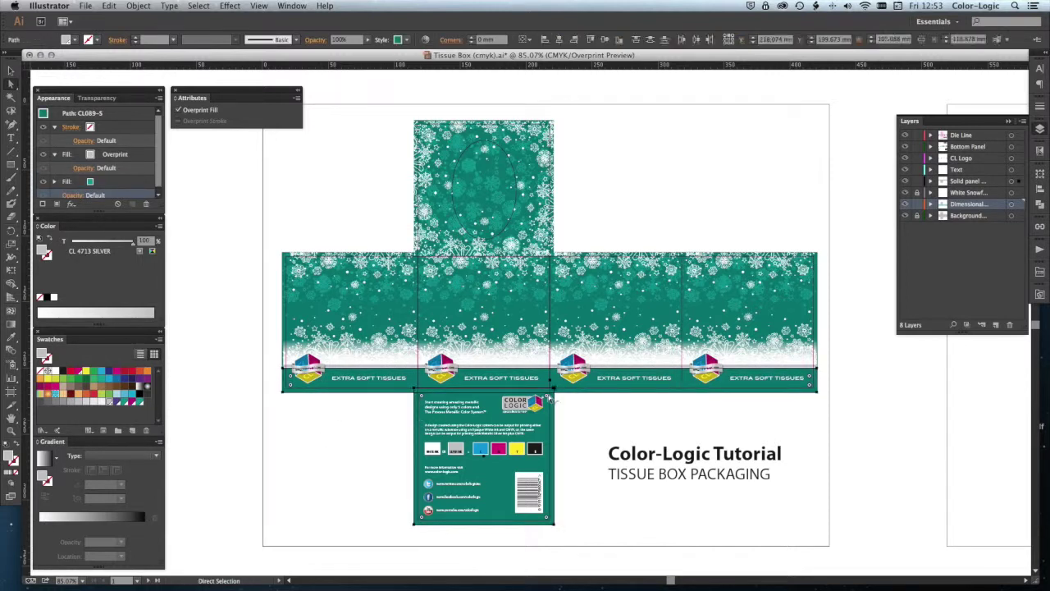
pyautogui.click(1039, 293)
pyautogui.scroll(3, 992, 398)
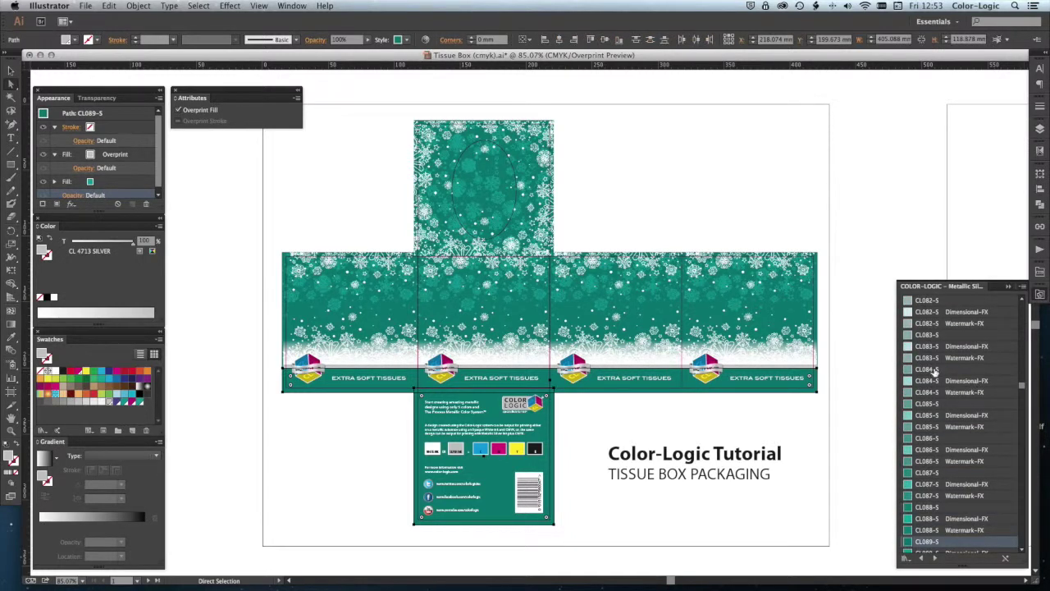
pyautogui.click(930, 369)
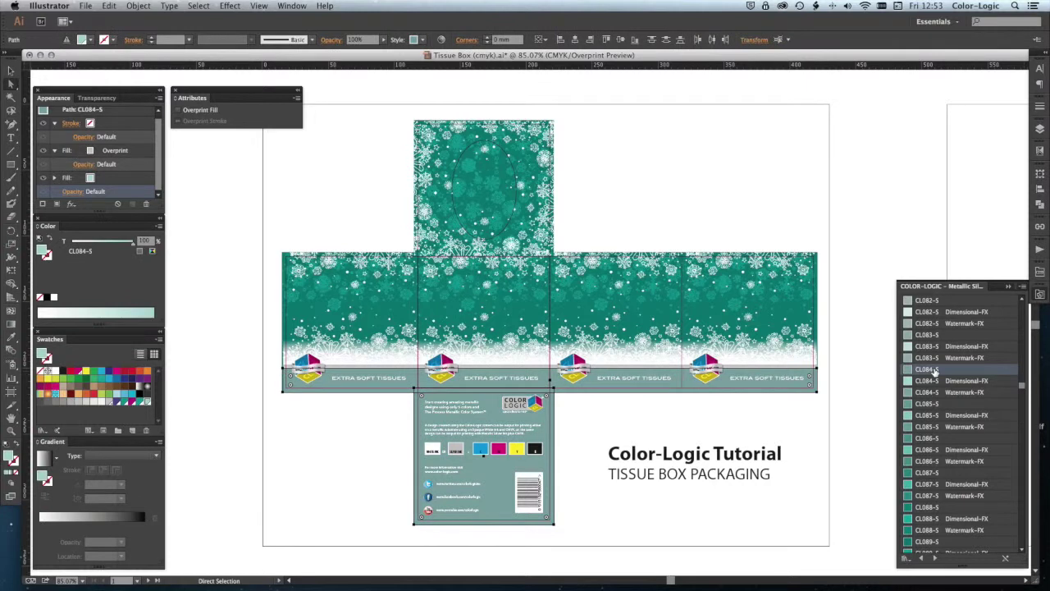
pyautogui.click(848, 212)
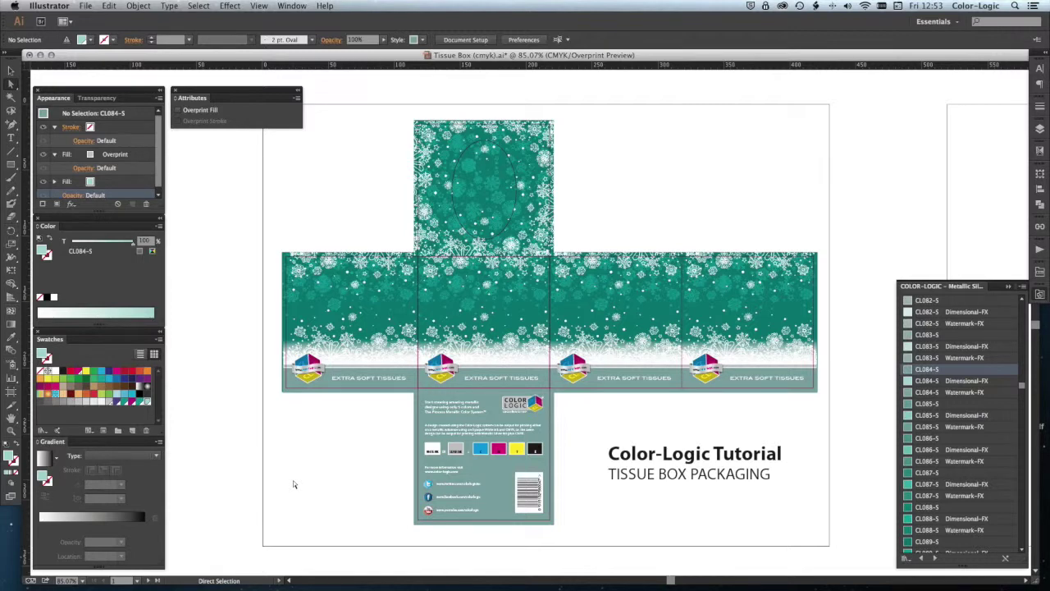
# Step: Zoom out to 50% and pan until all four artboards are in view
pyautogui.press('z')
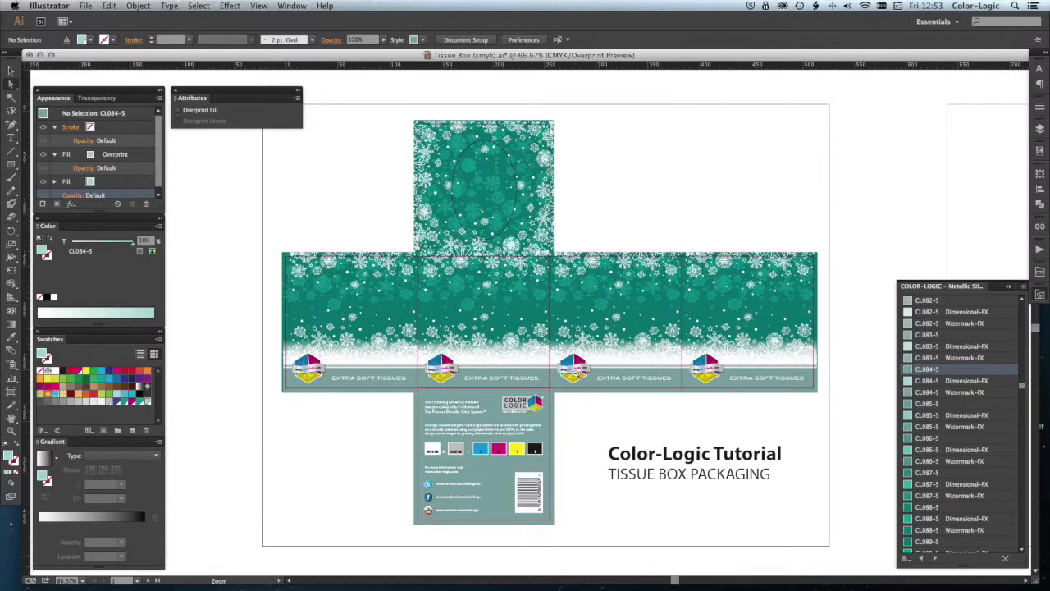
pyautogui.keyDown('alt'); pyautogui.click(576, 369); pyautogui.keyUp('alt')
pyautogui.moveTo(533, 397); pyautogui.dragTo(480, 420)
pyautogui.press('super+minus')
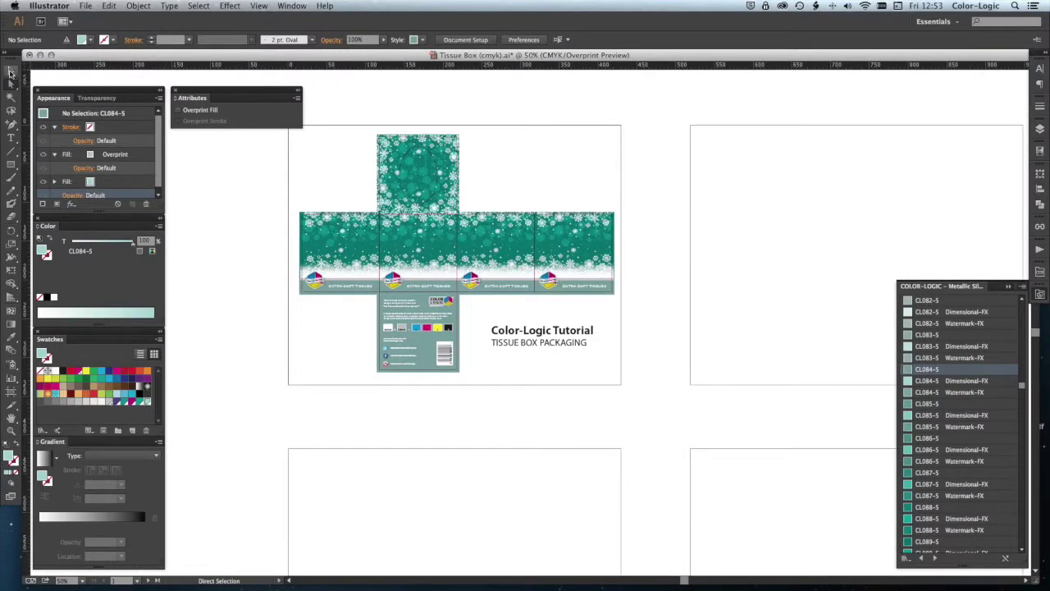
pyautogui.click(10, 72)
pyautogui.moveTo(689, 298); pyautogui.dragTo(622, 326)
pyautogui.press('super+minus')
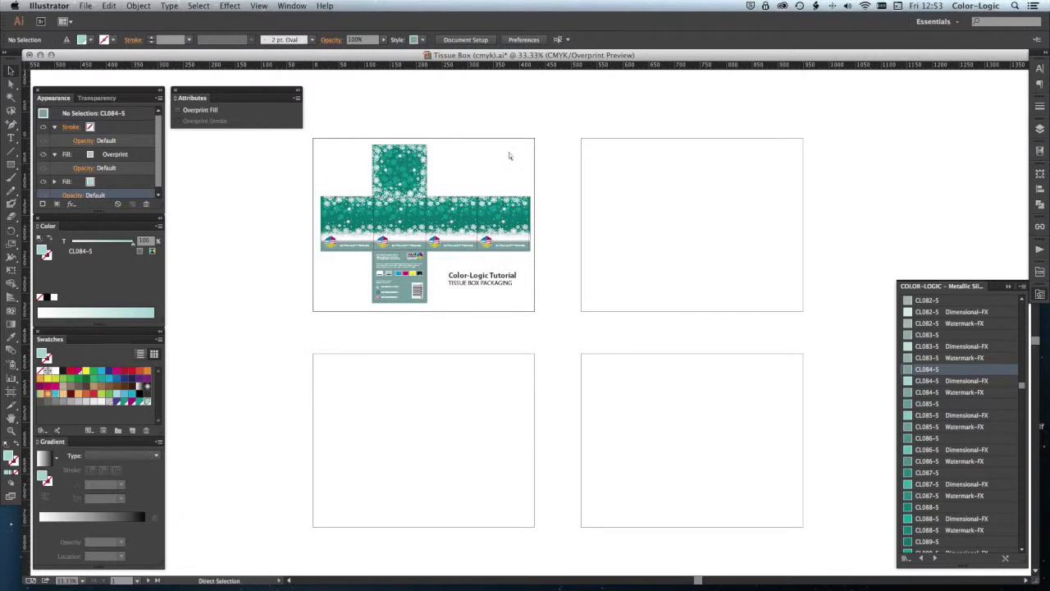
# Step: Select all the tissue box artwork and make an in-place copy through the Move dialog
pyautogui.press('v')
pyautogui.press('super+a')
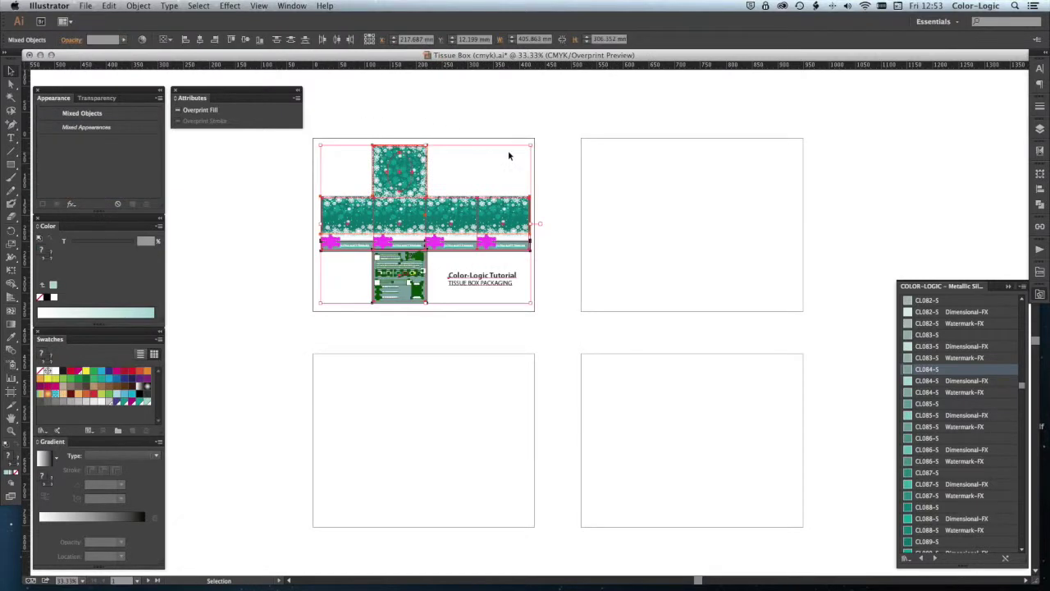
pyautogui.press('Return')
pyautogui.press('Tab')
pyautogui.press('Tab')
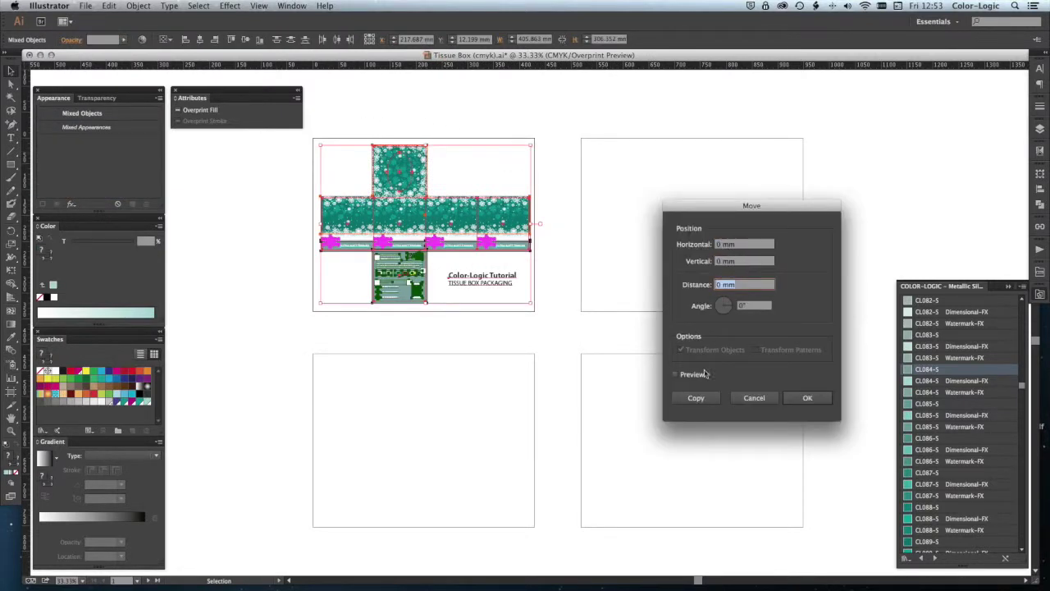
pyautogui.click(697, 398)
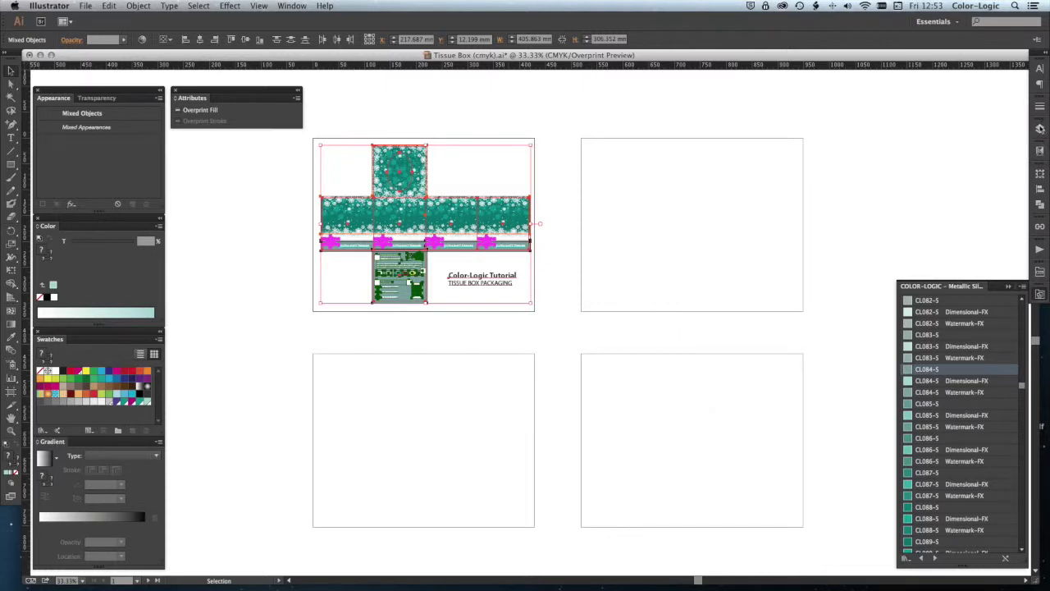
pyautogui.click(1039, 129)
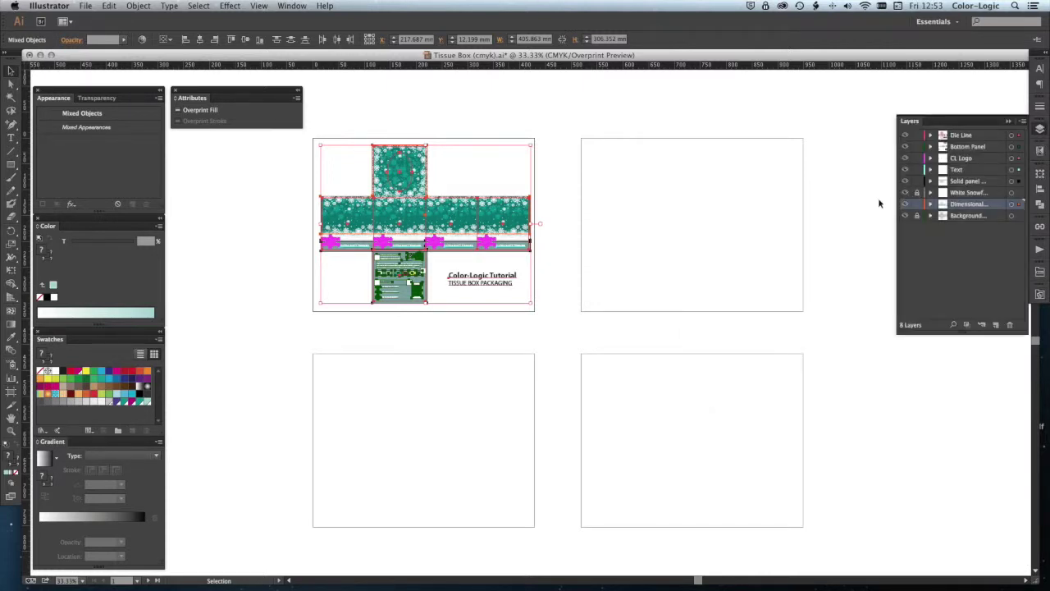
pyautogui.click(905, 203)
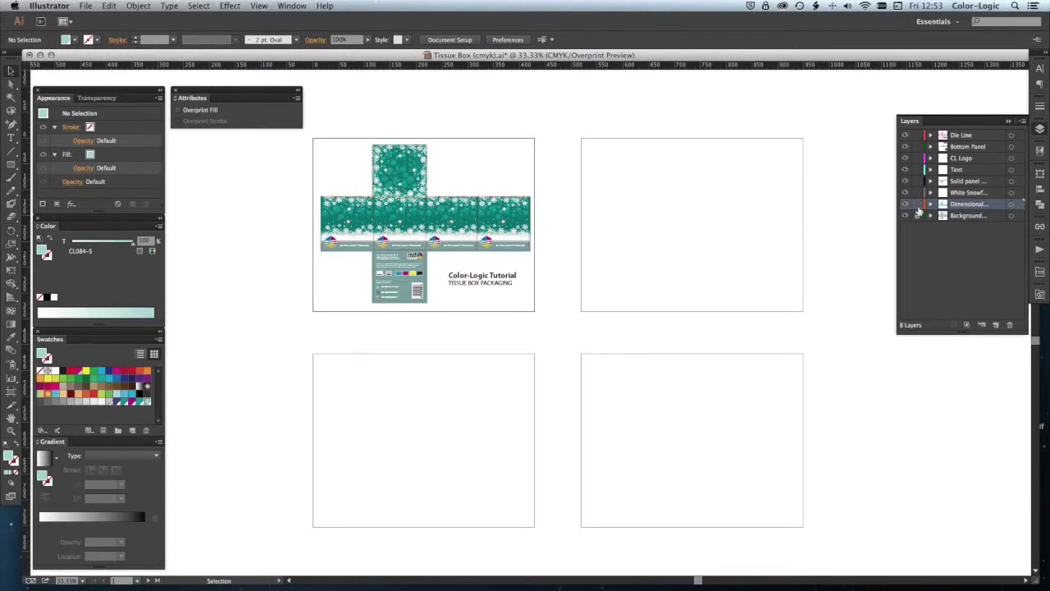
pyautogui.press('a')
pyautogui.press('v')
pyautogui.press('super+a')
pyautogui.press('Return')
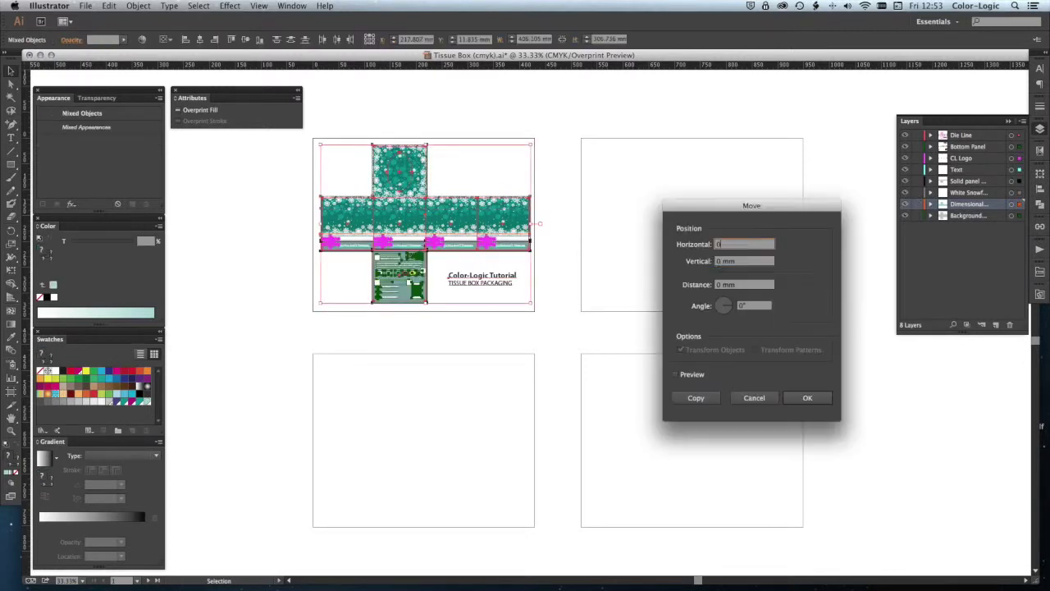
pyautogui.press('Tab')
pyautogui.press('Tab')
pyautogui.click(695, 397)
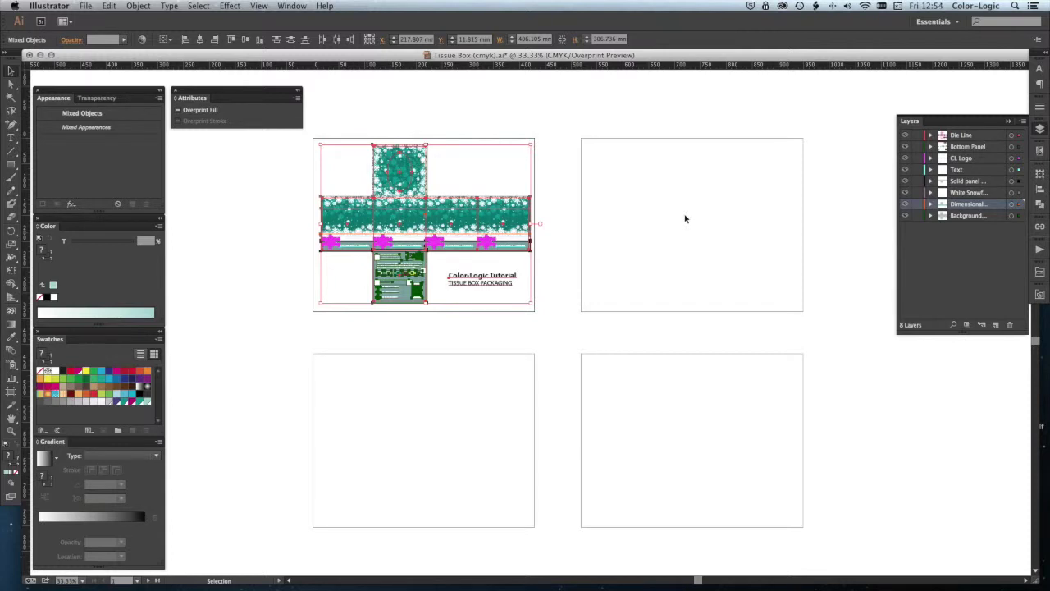
# Step: Drag the copied design onto the second artboard and zoom in on it
pyautogui.moveTo(686, 218); pyautogui.dragTo(714, 219)
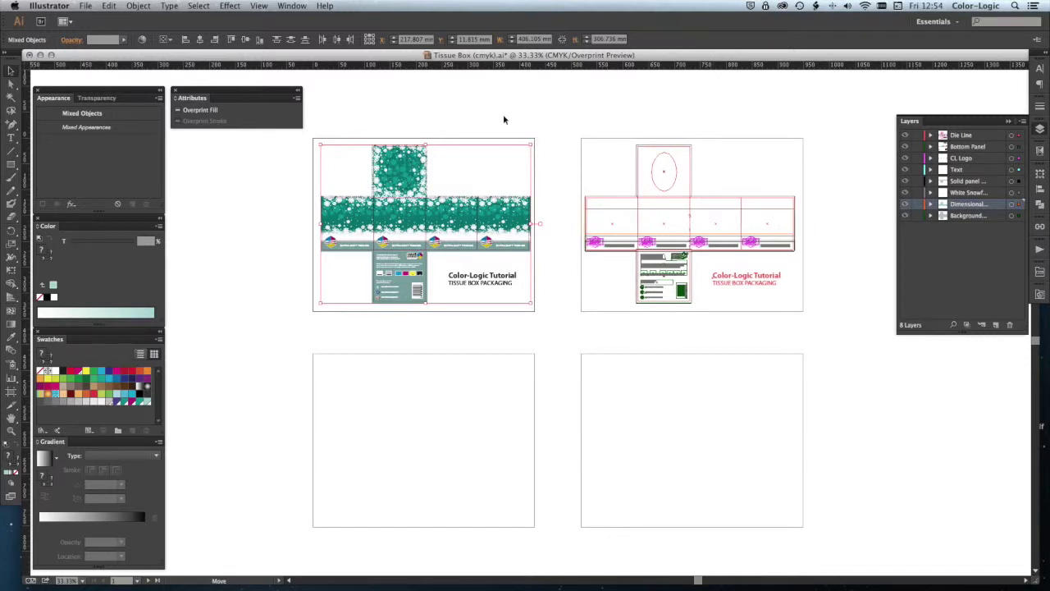
pyautogui.click(545, 124)
pyautogui.press('z')
pyautogui.moveTo(563, 118); pyautogui.dragTo(824, 332)
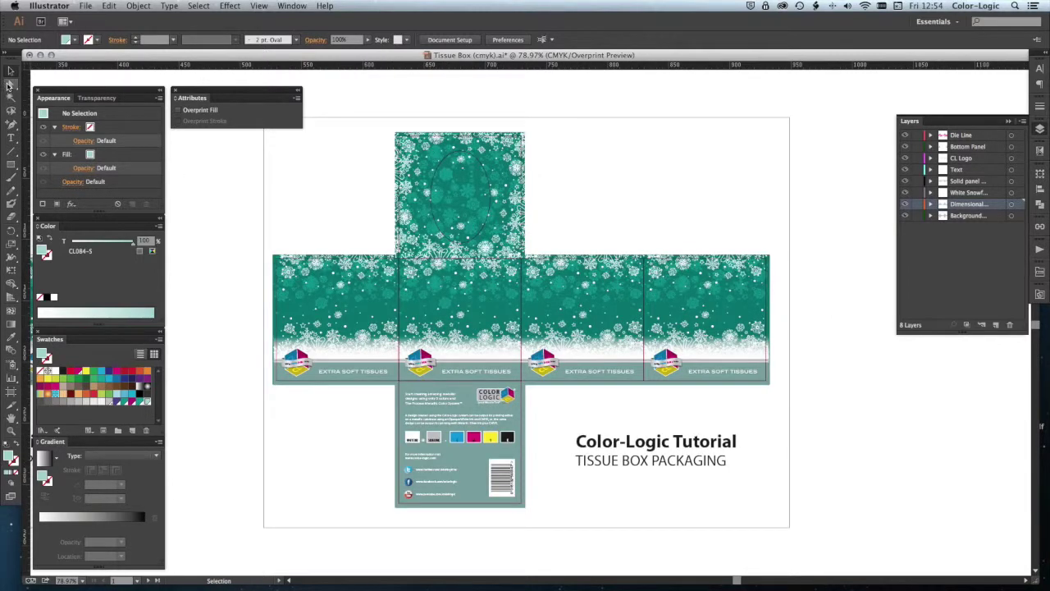
# Step: Recolour the copied box's CL089-5 background path with the purple CL167-5 swatch
pyautogui.press('a')
pyautogui.click(354, 320)
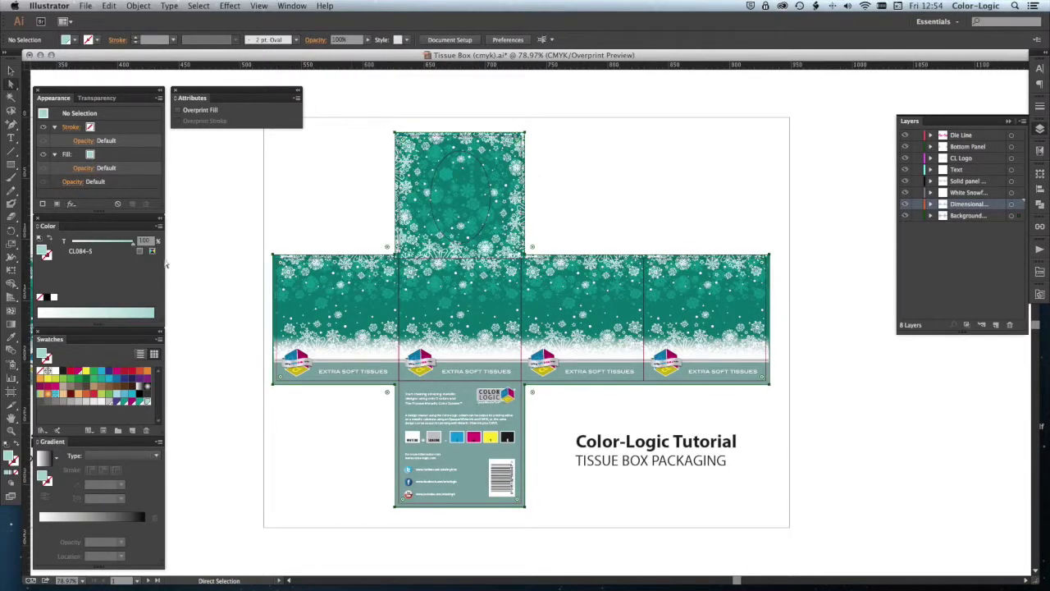
pyautogui.click(1039, 293)
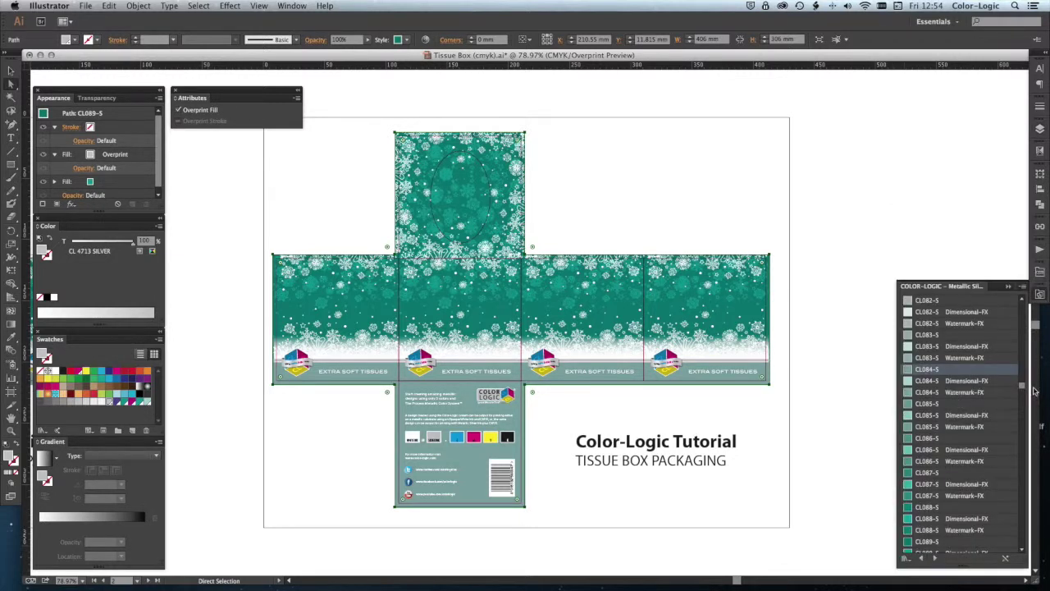
pyautogui.moveTo(1023, 387); pyautogui.dragTo(1015, 467)
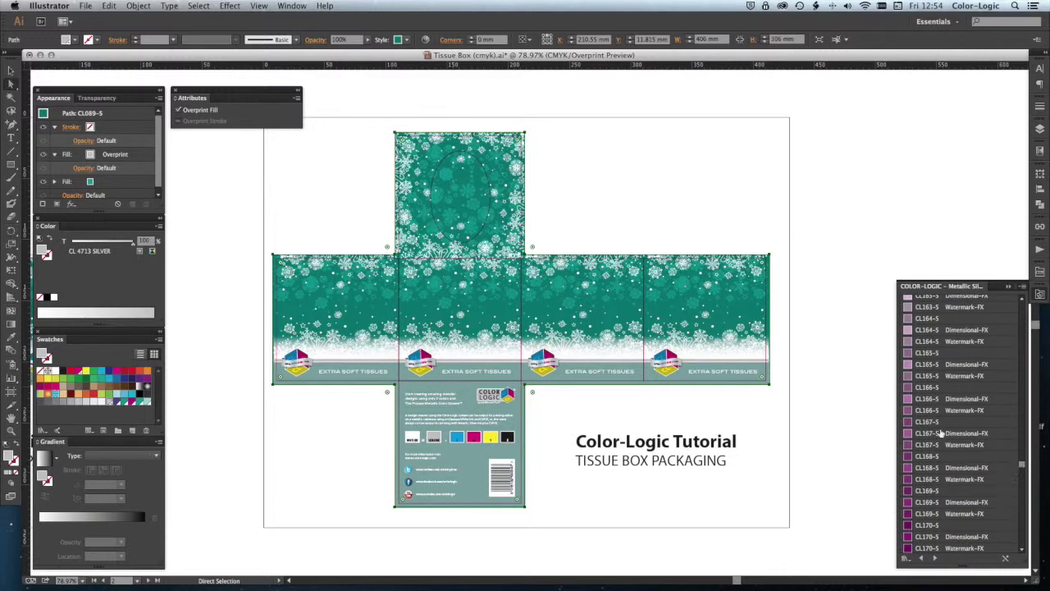
pyautogui.click(942, 423)
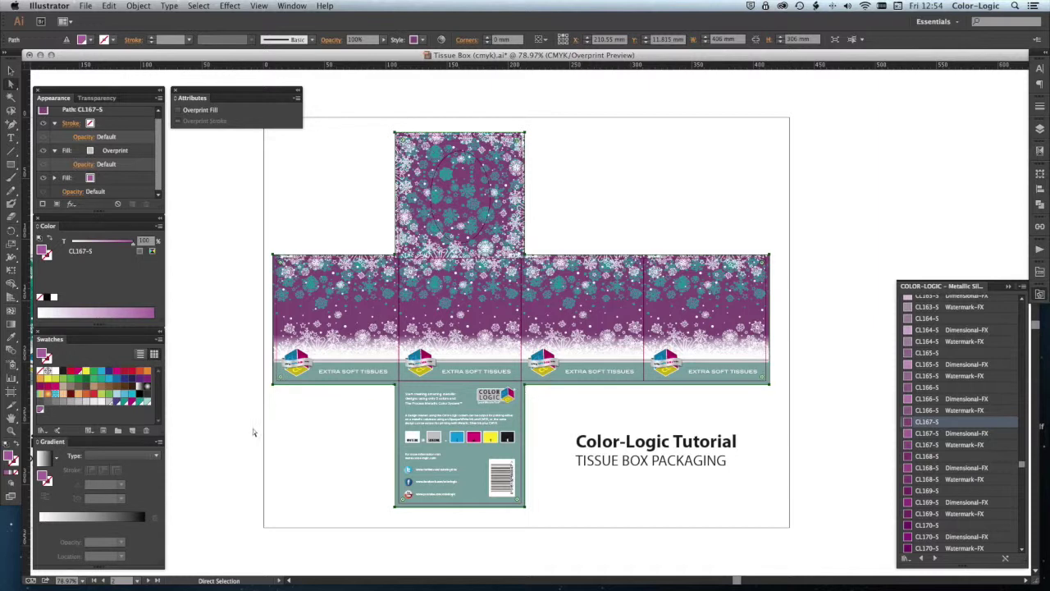
# Step: Check the purple background, then select all of the copied box's artwork
pyautogui.click(334, 313)
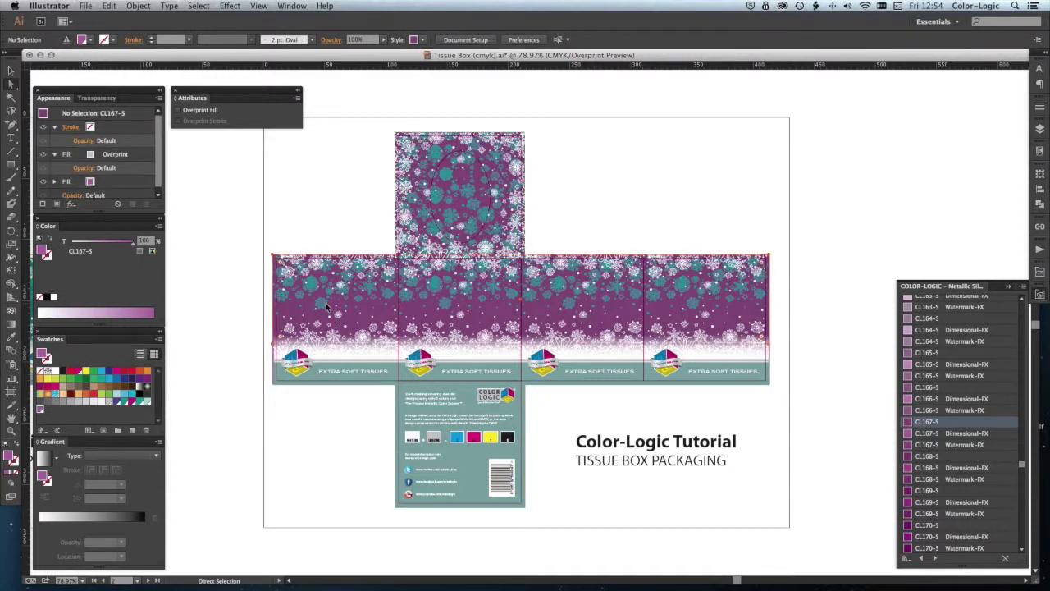
pyautogui.click(337, 305)
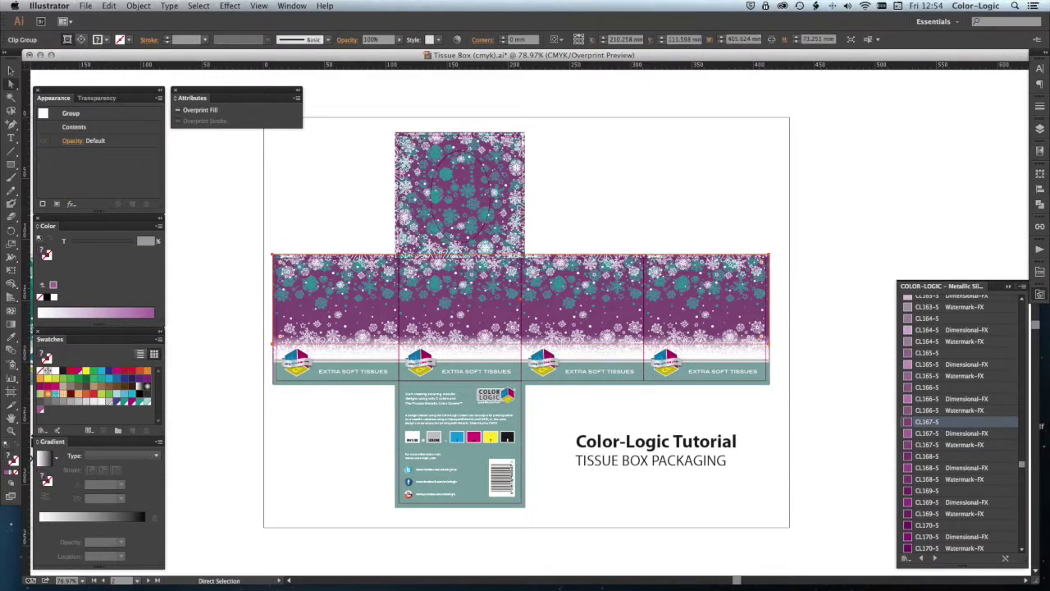
pyautogui.click(1040, 129)
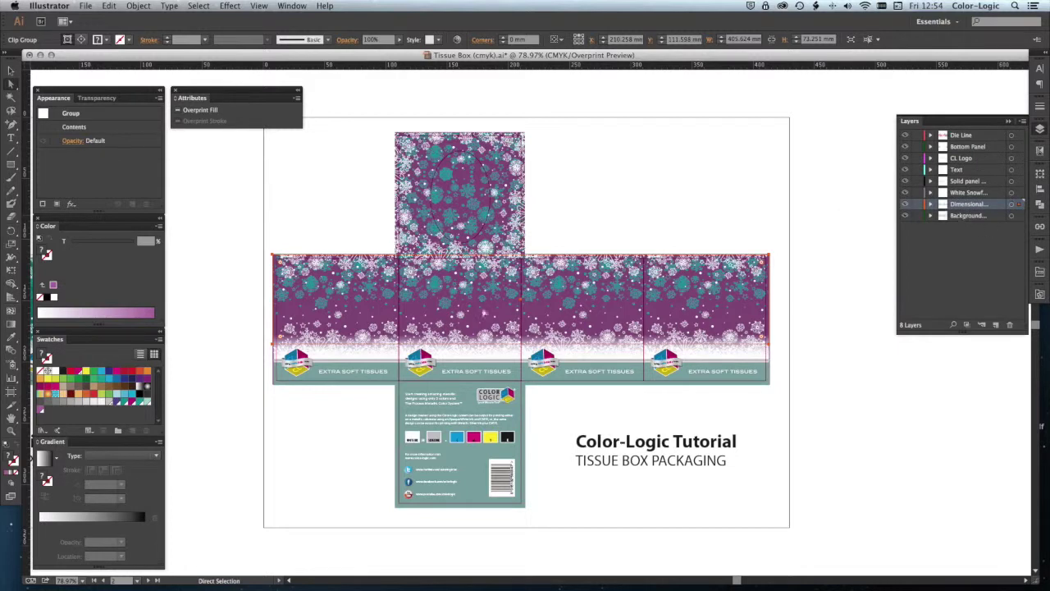
pyautogui.press('super+shift+a')
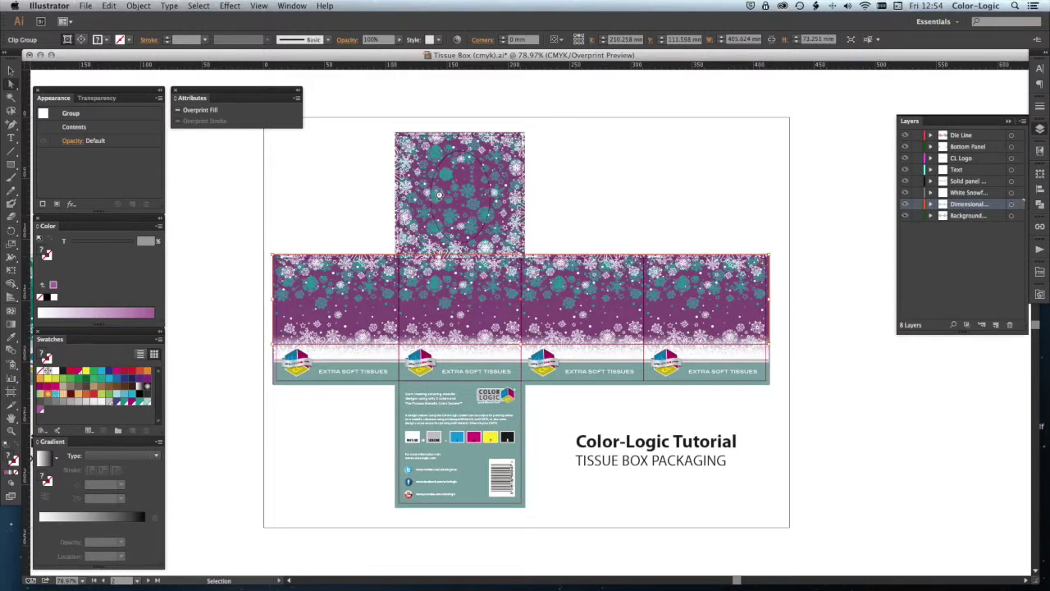
pyautogui.click(438, 230)
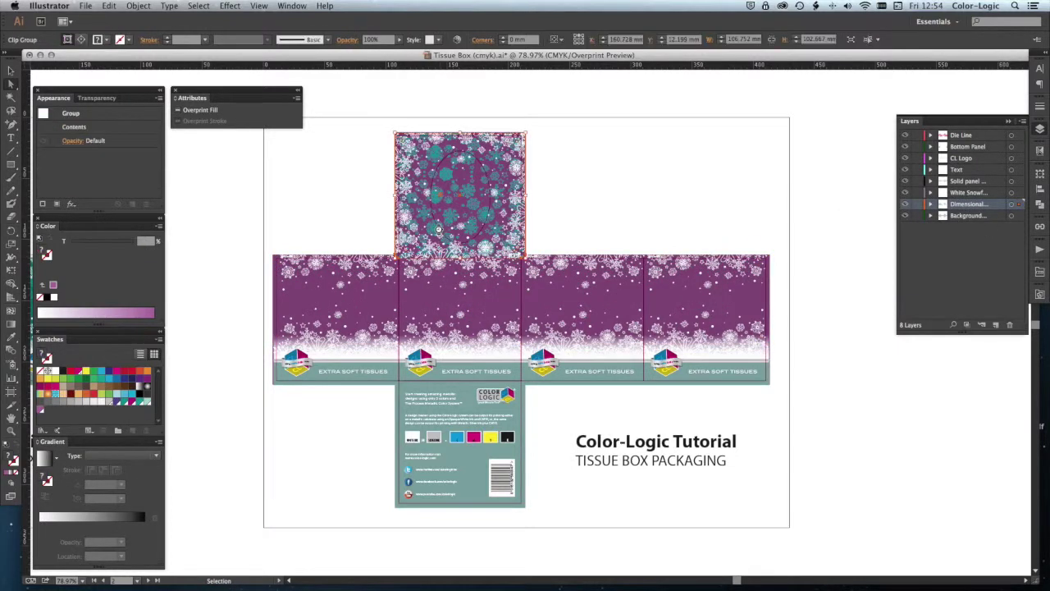
pyautogui.press('a')
pyautogui.press('super+shift+a')
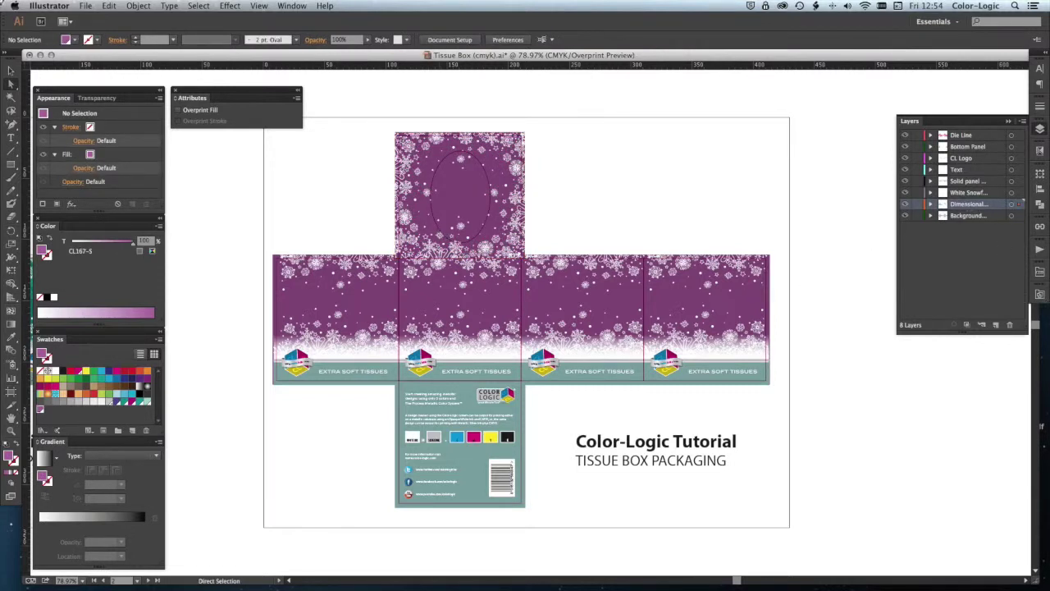
pyautogui.press('super+a')
# Step: Edit the clipping mask contents and give the snowflakes the CL167-S Dimensional-FX swatch
pyautogui.click(138, 5)
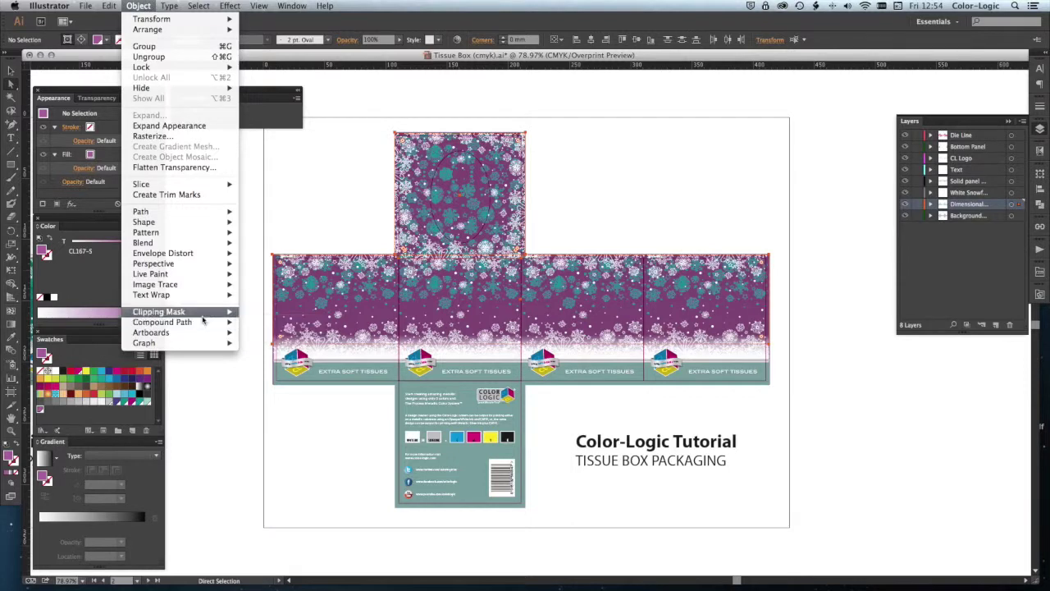
pyautogui.click(271, 330)
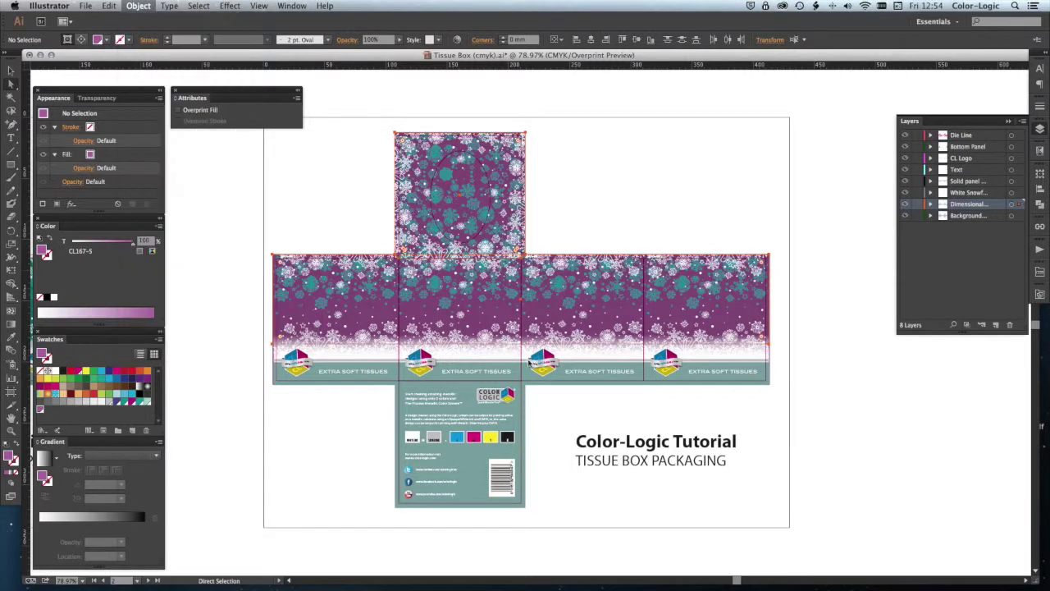
pyautogui.click(1040, 295)
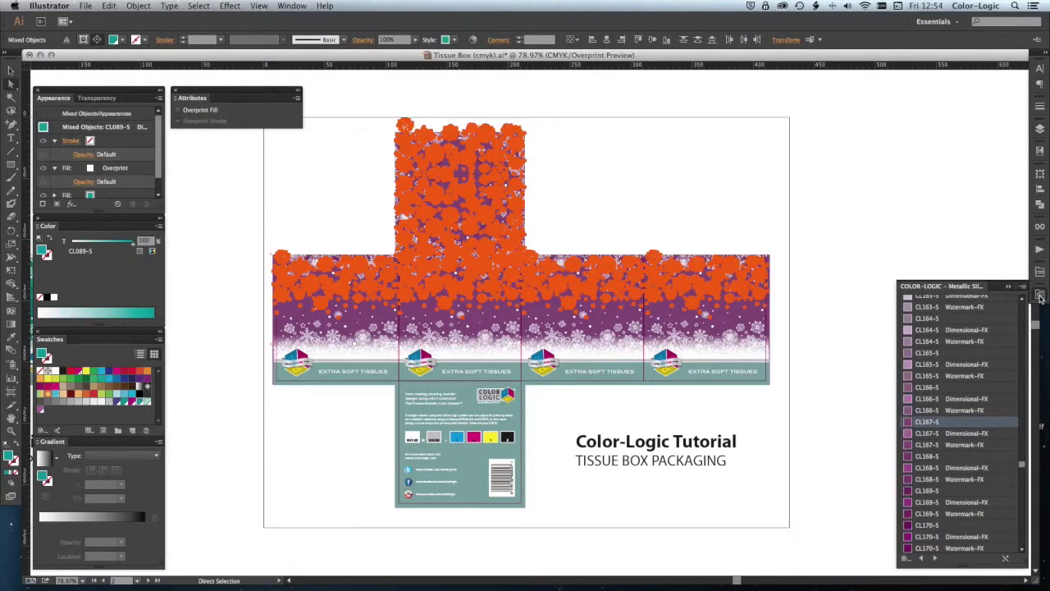
pyautogui.click(989, 434)
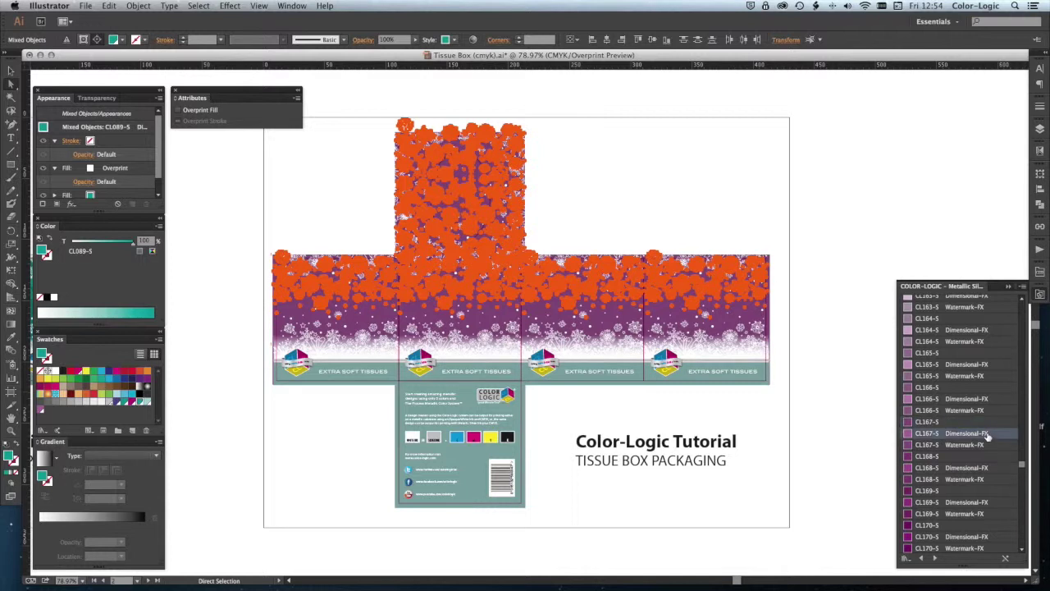
pyautogui.click(989, 436)
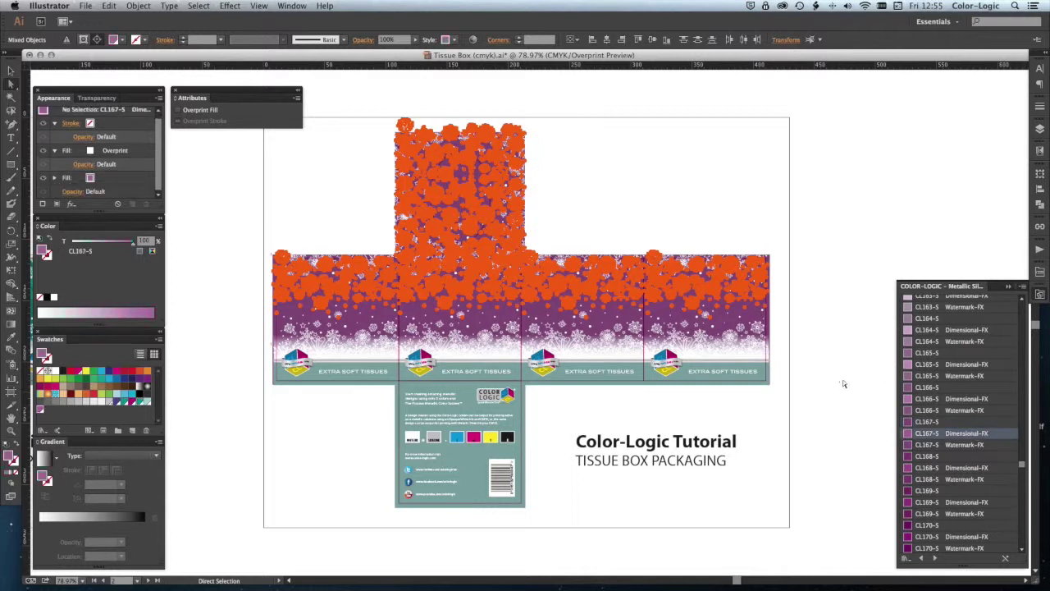
pyautogui.click(557, 408)
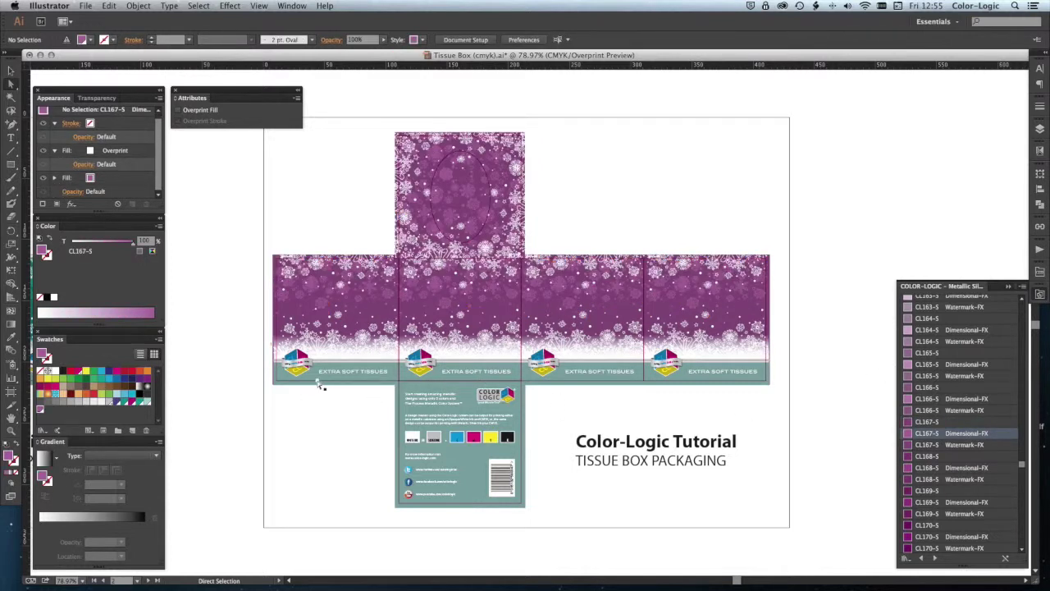
# Step: Apply the CL163-S swatch to the teal band and back panel so they turn light purple
pyautogui.click(395, 414)
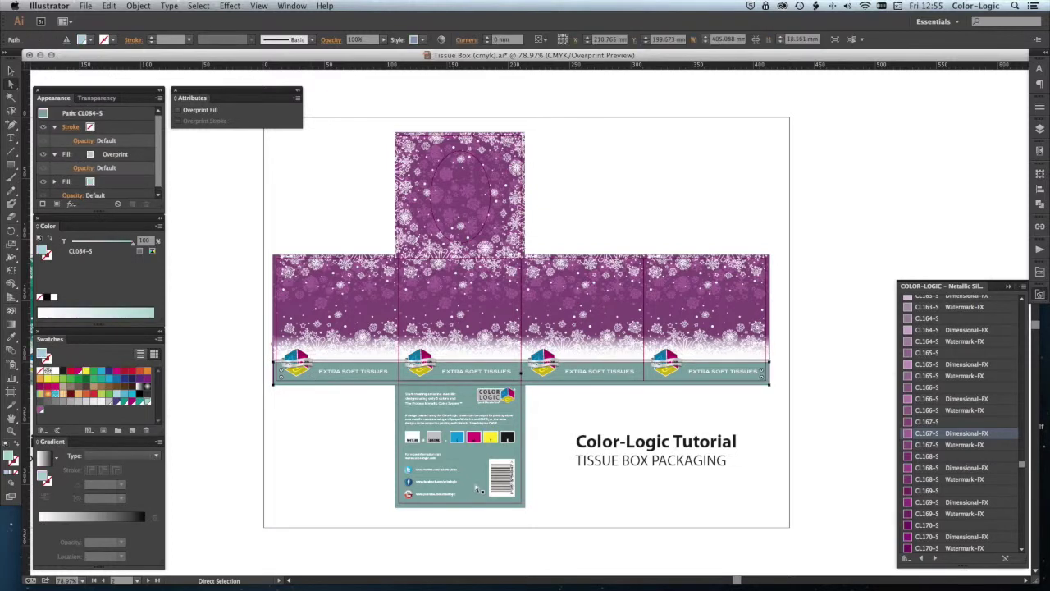
pyautogui.scroll(3, 943, 324)
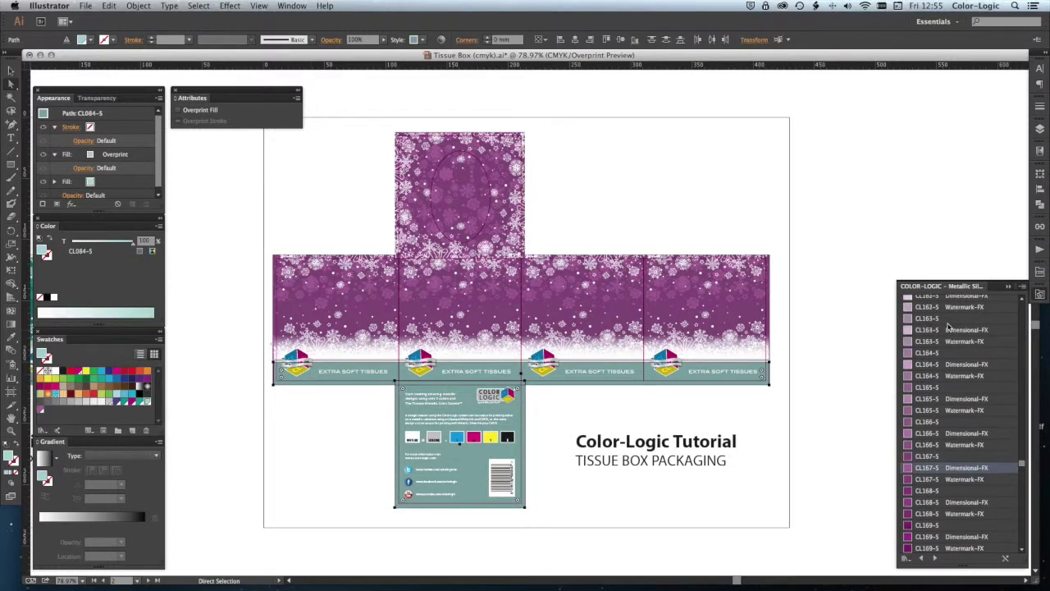
pyautogui.click(944, 319)
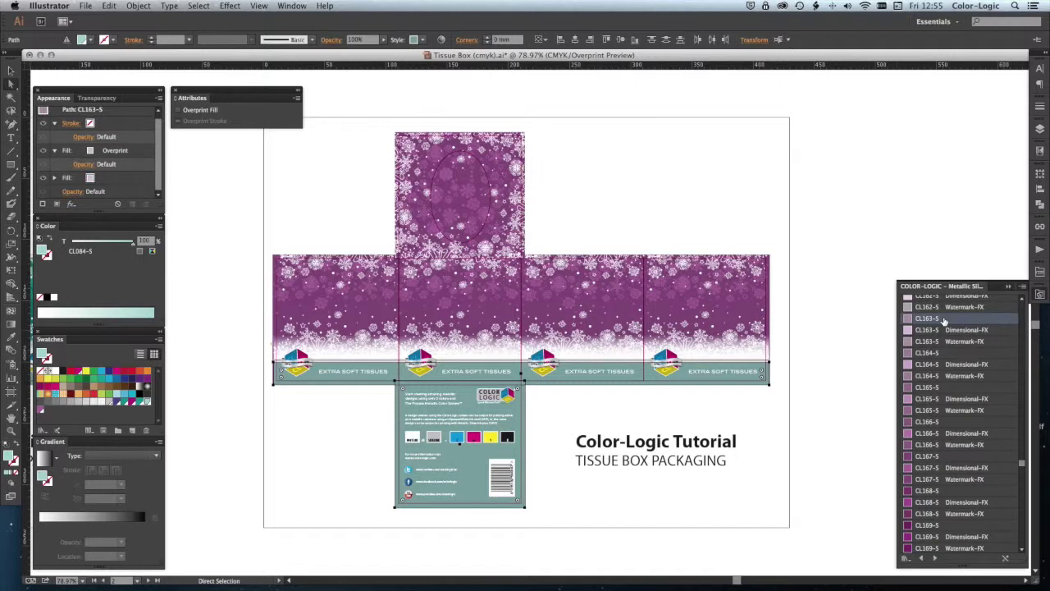
# Step: Deselect the artwork, collapse the metallic swatch list and zoom out to see both box designs
pyautogui.click(964, 233)
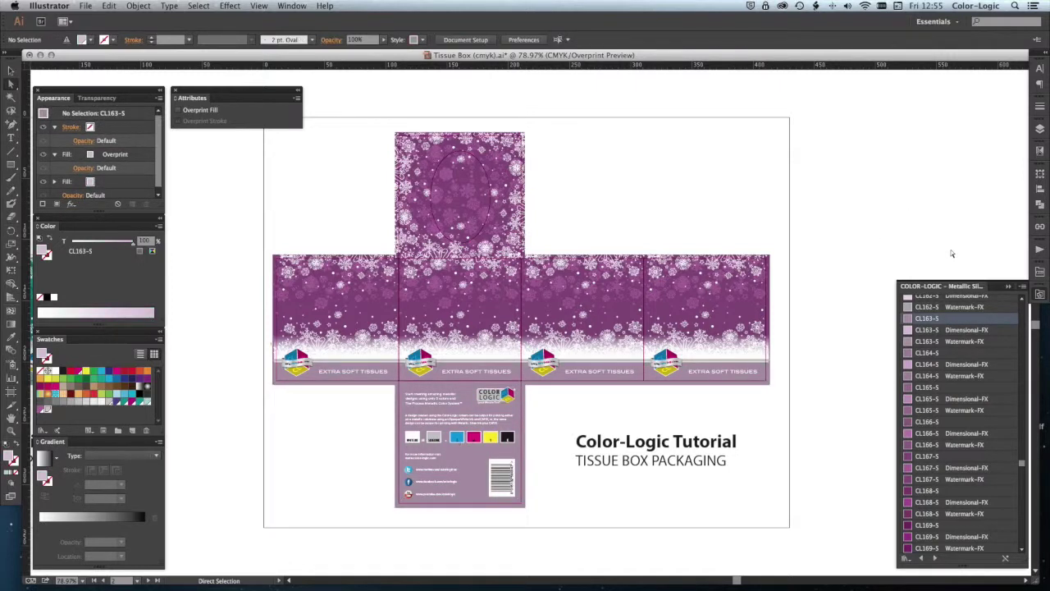
pyautogui.click(1009, 287)
pyautogui.press('super+equal')
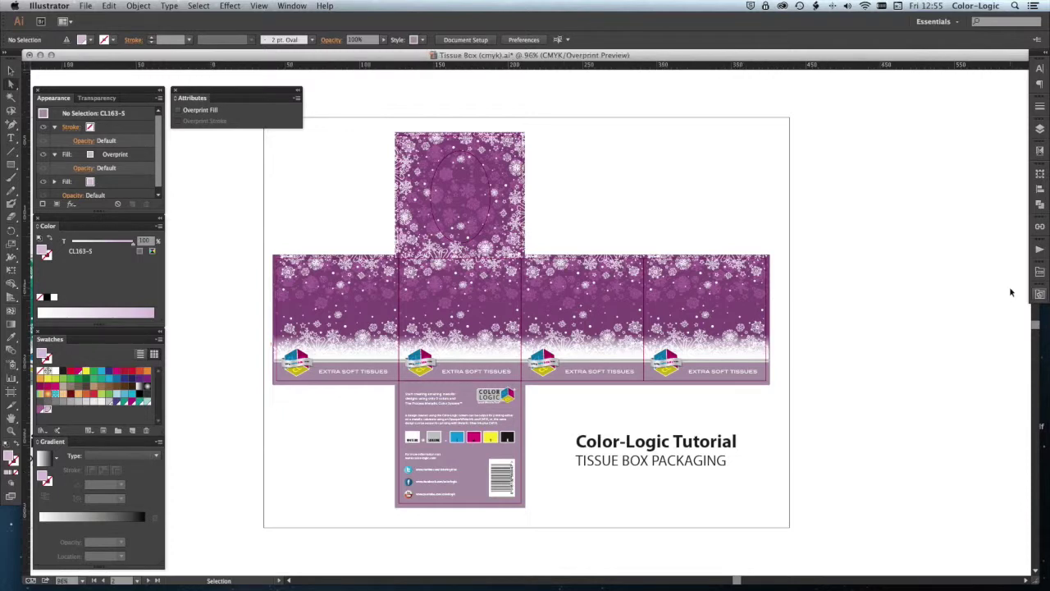
pyautogui.press('super+minus')
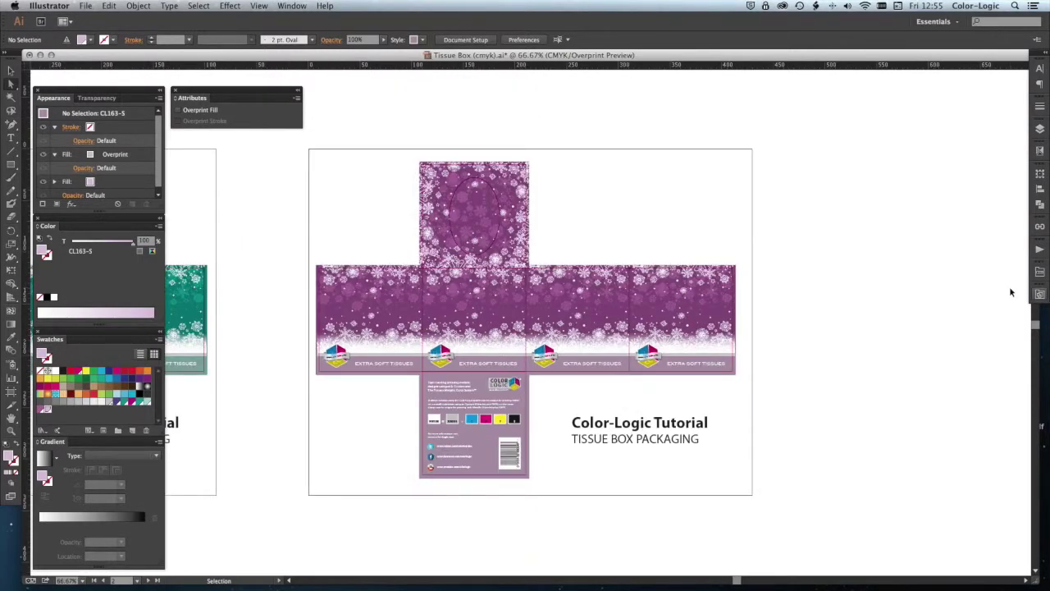
pyautogui.press('super+minus')
pyautogui.press('super+minus')
pyautogui.hscroll(-5, 933, 326)
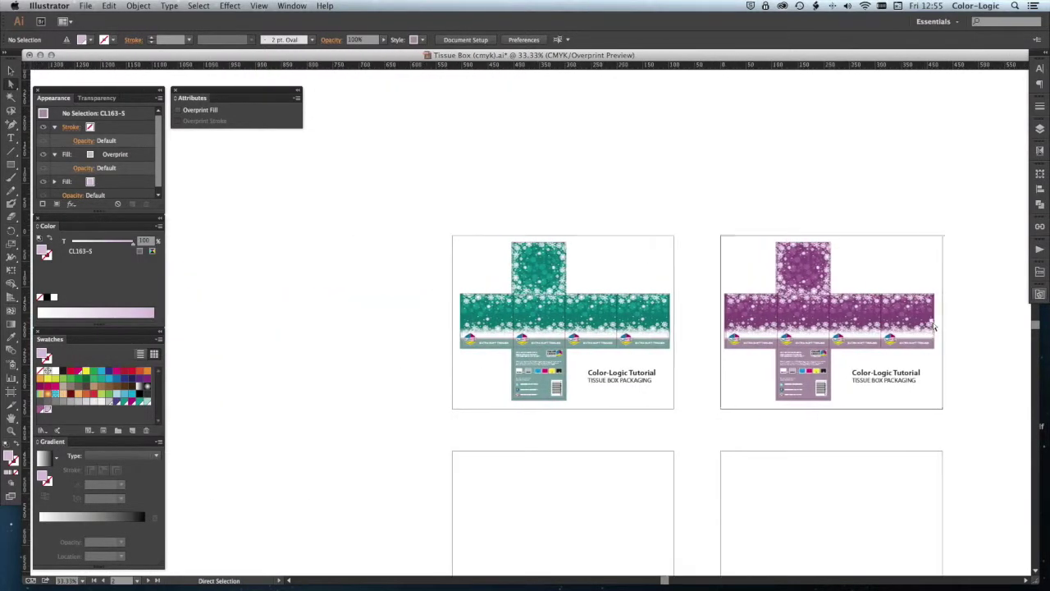
pyautogui.scroll(-2, 932, 326)
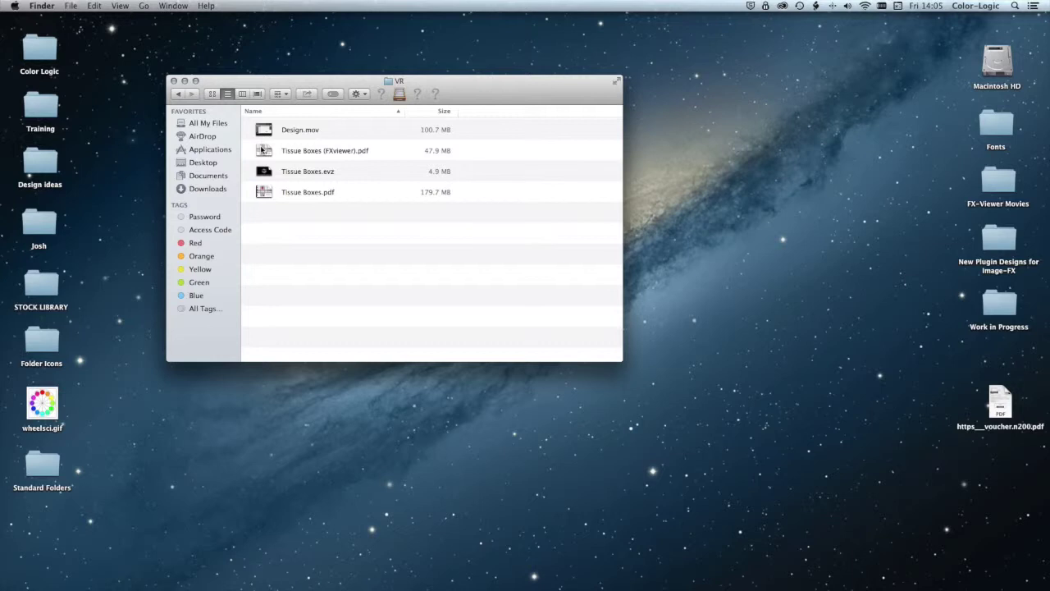
# Step: Open Tissue Boxes (FXviewer).pdf in FX-Viewer and reset the 3D view to face the flat sheet
pyautogui.moveTo(262, 150); pyautogui.dragTo(496, 581)
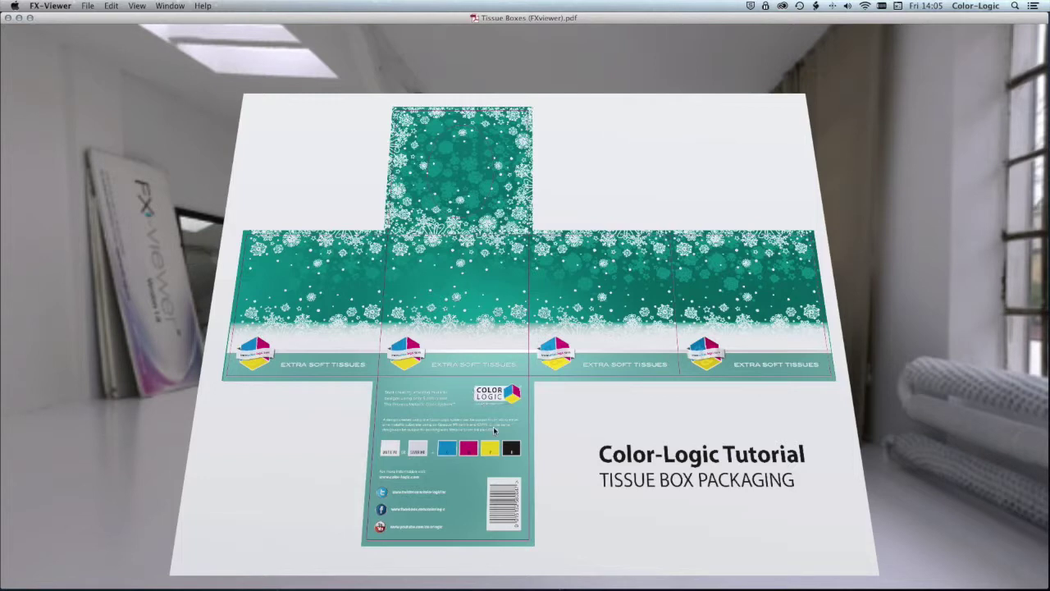
pyautogui.scroll(-5, 496, 432)
pyautogui.moveTo(706, 276); pyautogui.dragTo(621, 123)
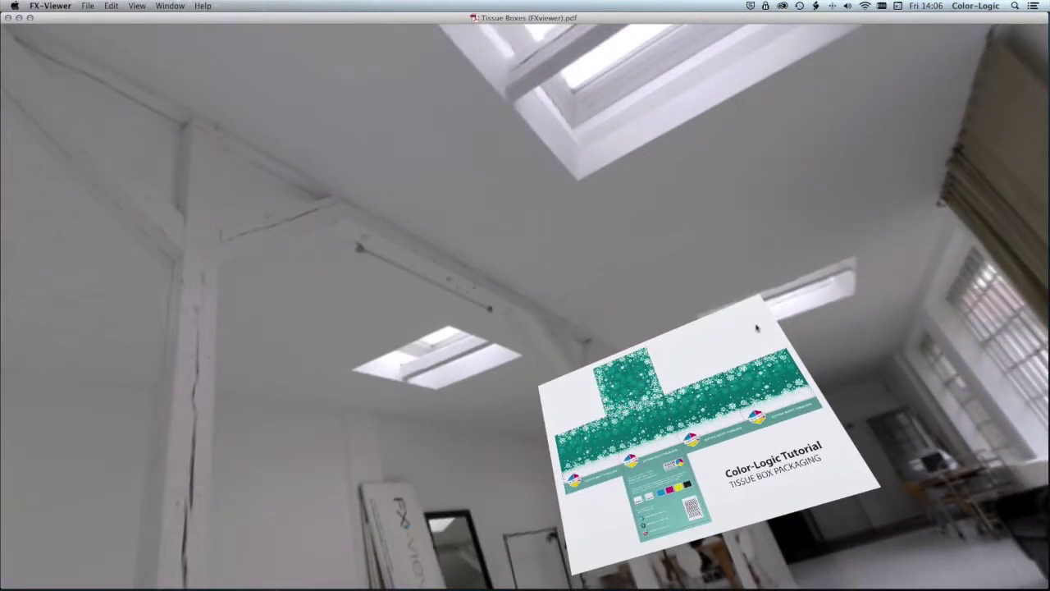
pyautogui.click(137, 5)
pyautogui.click(143, 96)
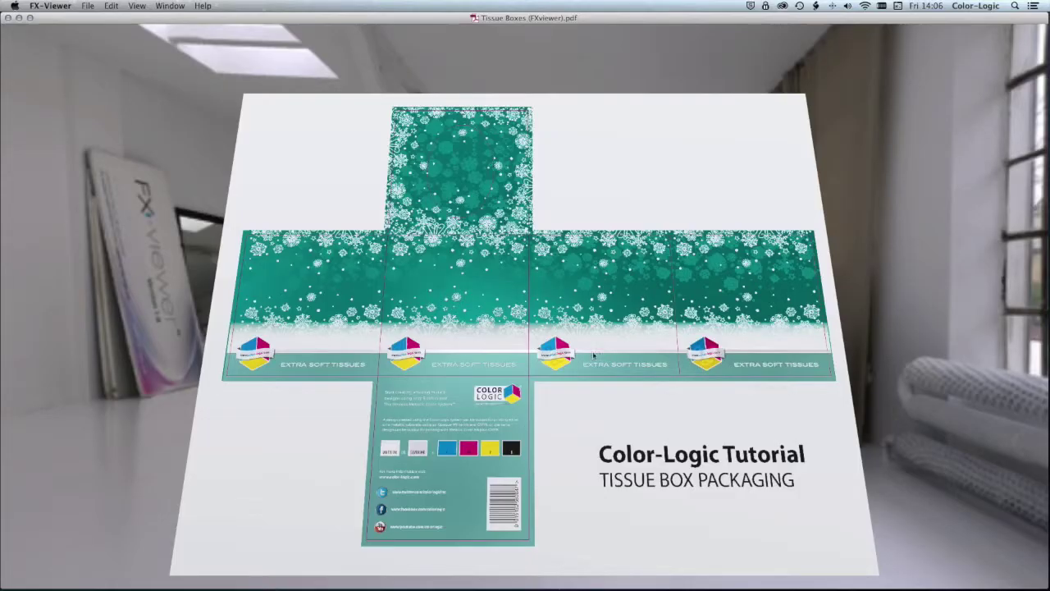
pyautogui.click(129, 5)
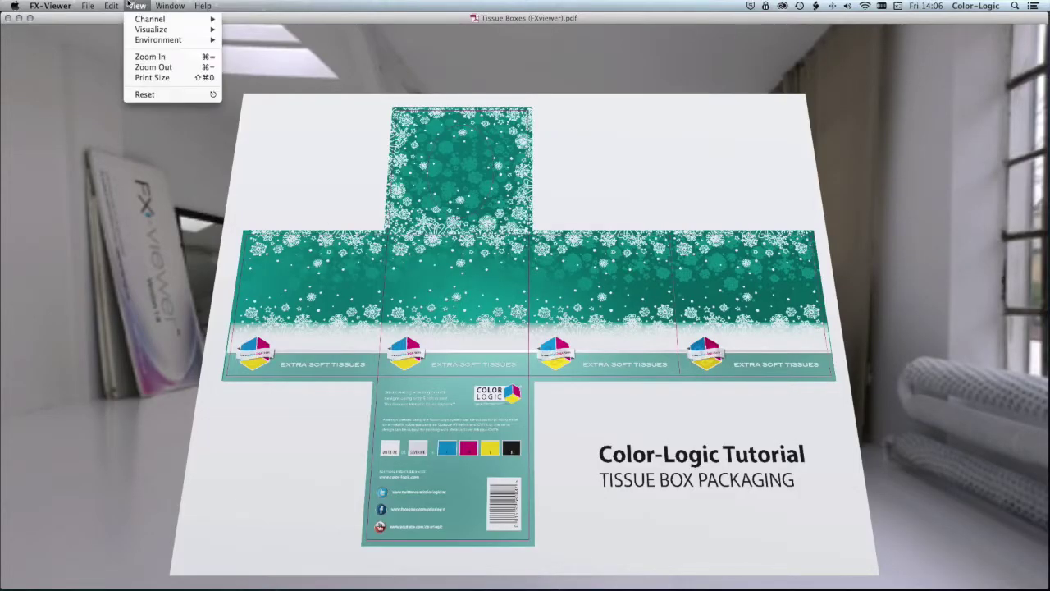
# Step: Turn on the Metallic Ink visualization and tilt the sheet in 3D to inspect the effect
pyautogui.moveTo(136, 31)
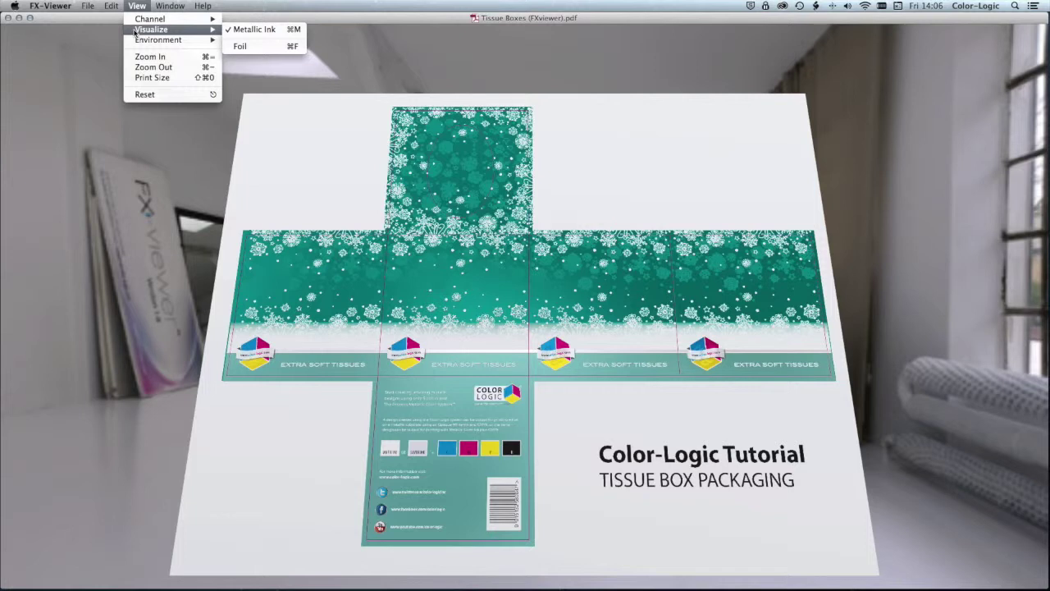
pyautogui.click(254, 29)
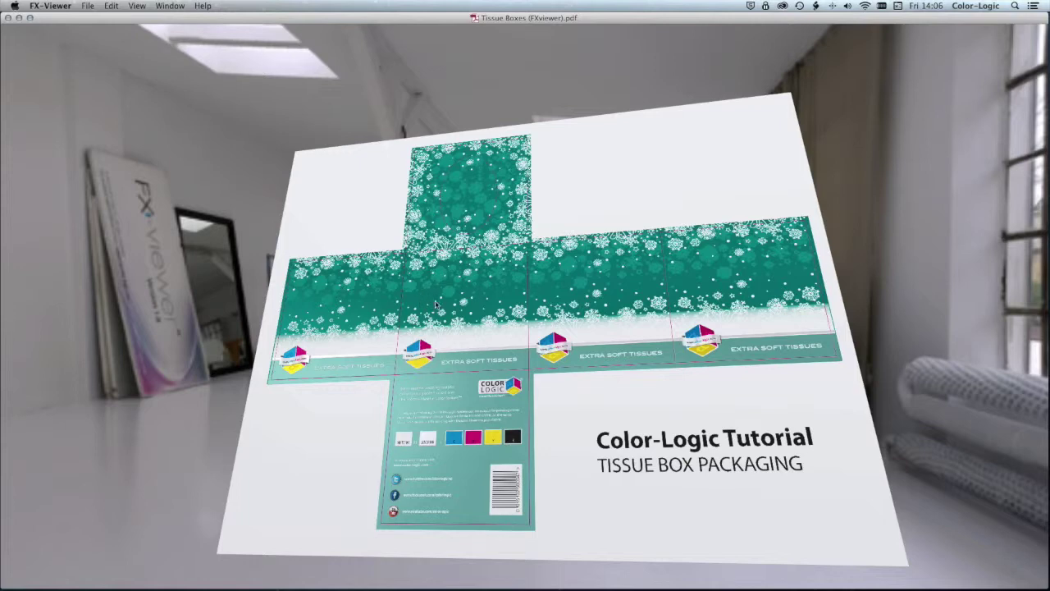
pyautogui.moveTo(457, 292)
pyautogui.mouseDown()
pyautogui.moveTo(502, 300)
pyautogui.moveTo(473, 288)
pyautogui.mouseUp()
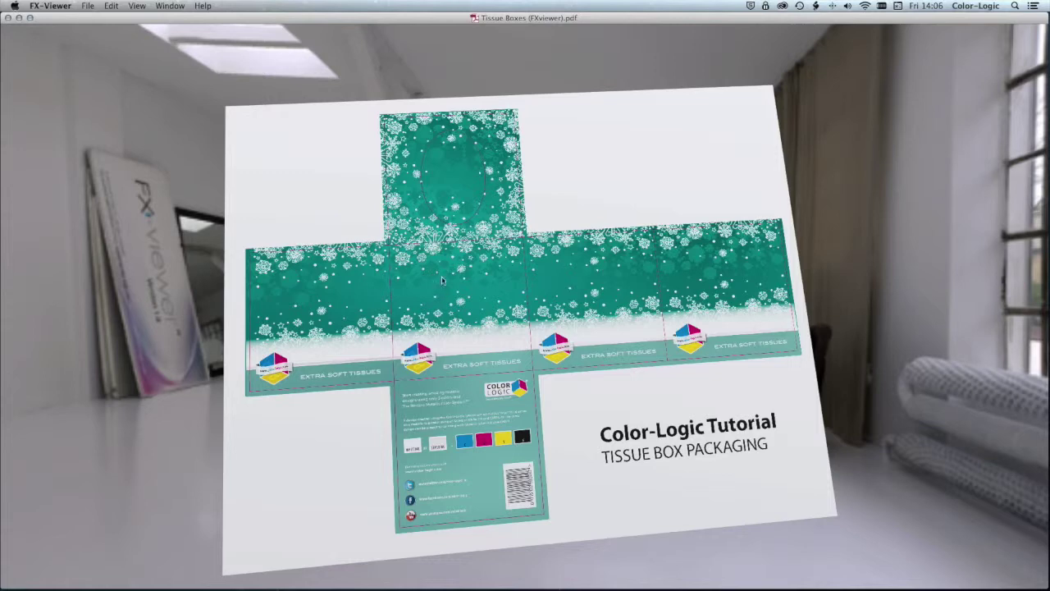
pyautogui.moveTo(443, 310); pyautogui.dragTo(415, 305)
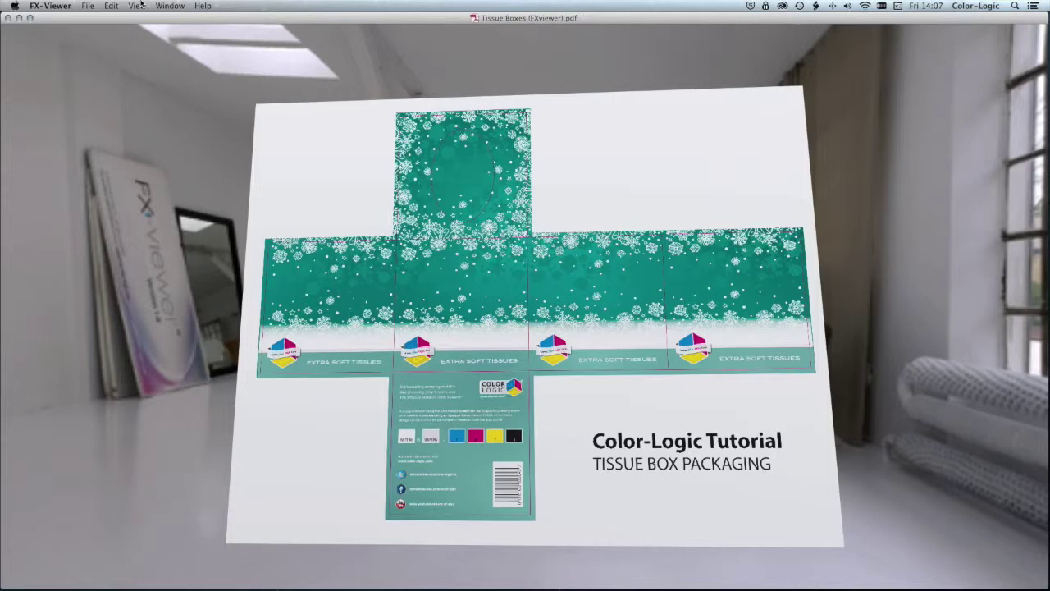
pyautogui.moveTo(444, 304); pyautogui.dragTo(465, 282)
# Step: Switch the preview to Foil rendering and rock the sheet back and forth to watch the highlights
pyautogui.click(136, 6)
pyautogui.moveTo(164, 28)
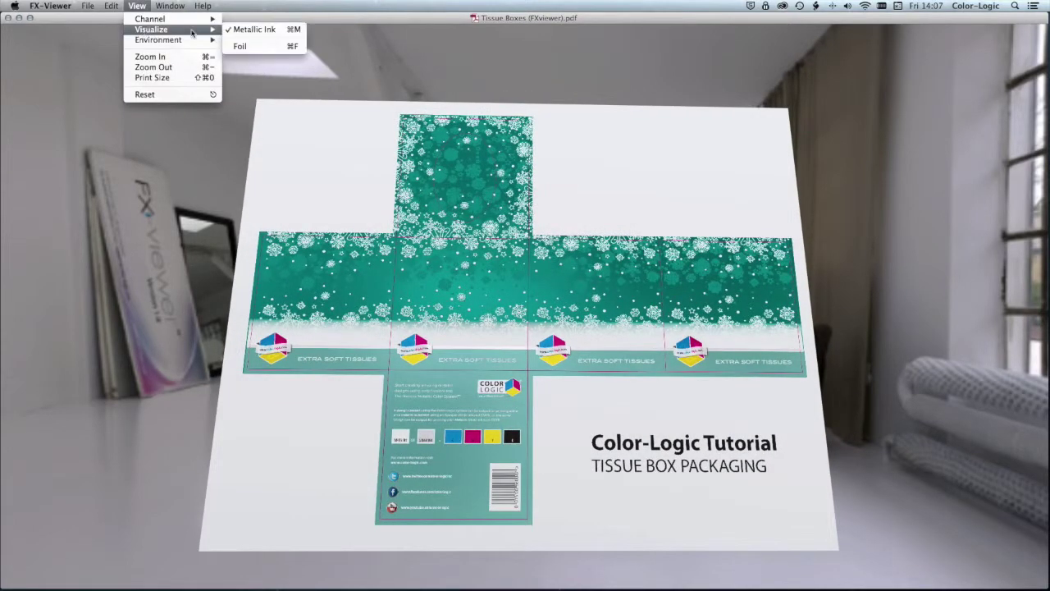
pyautogui.click(269, 51)
pyautogui.moveTo(537, 248)
pyautogui.mouseDown()
pyautogui.moveTo(623, 306)
pyautogui.moveTo(578, 284)
pyautogui.moveTo(548, 241)
pyautogui.mouseUp()
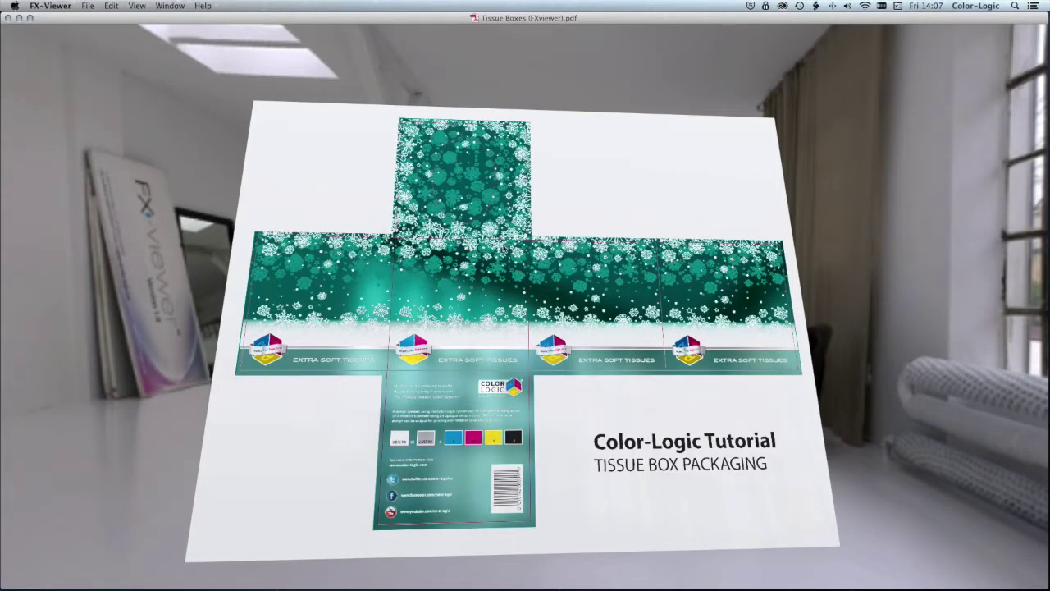
pyautogui.moveTo(543, 281); pyautogui.dragTo(532, 311)
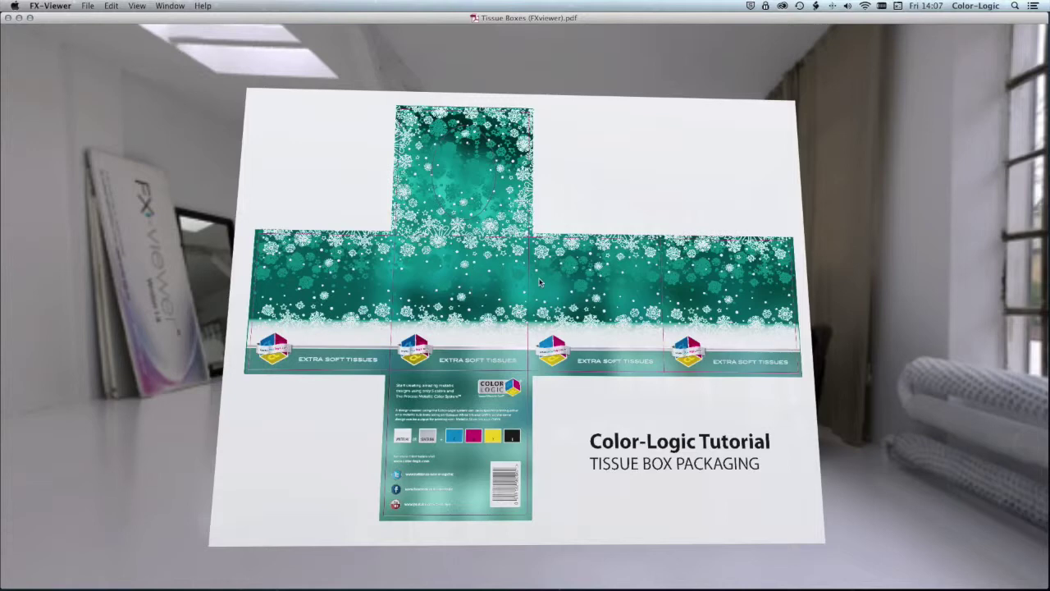
pyautogui.moveTo(526, 282)
pyautogui.mouseDown()
pyautogui.moveTo(508, 282)
pyautogui.moveTo(538, 280)
pyautogui.mouseUp()
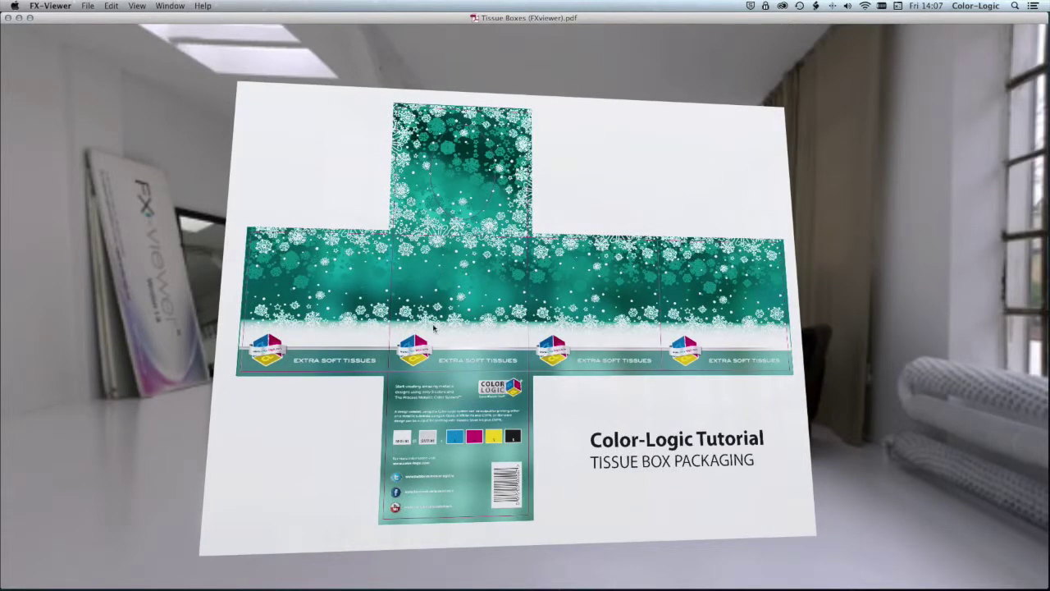
pyautogui.moveTo(496, 277)
pyautogui.mouseDown()
pyautogui.moveTo(476, 277)
pyautogui.moveTo(517, 277)
pyautogui.moveTo(495, 277)
pyautogui.mouseUp()
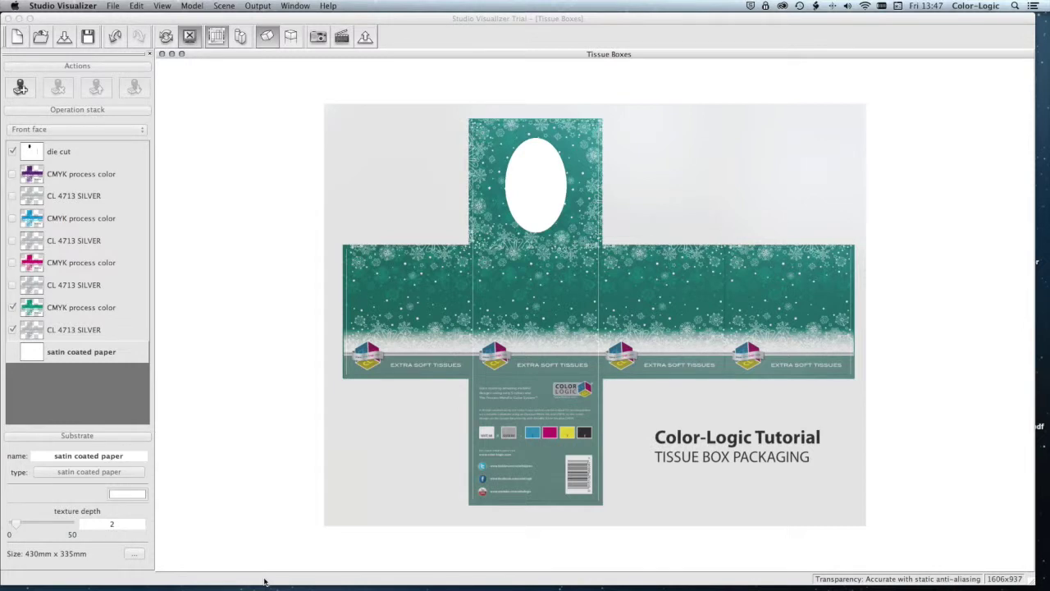
# Step: Review the CL 4713 SILVER, teal CMYK and die cut operations, then fold the flat artwork into a 3D box
pyautogui.click(265, 231)
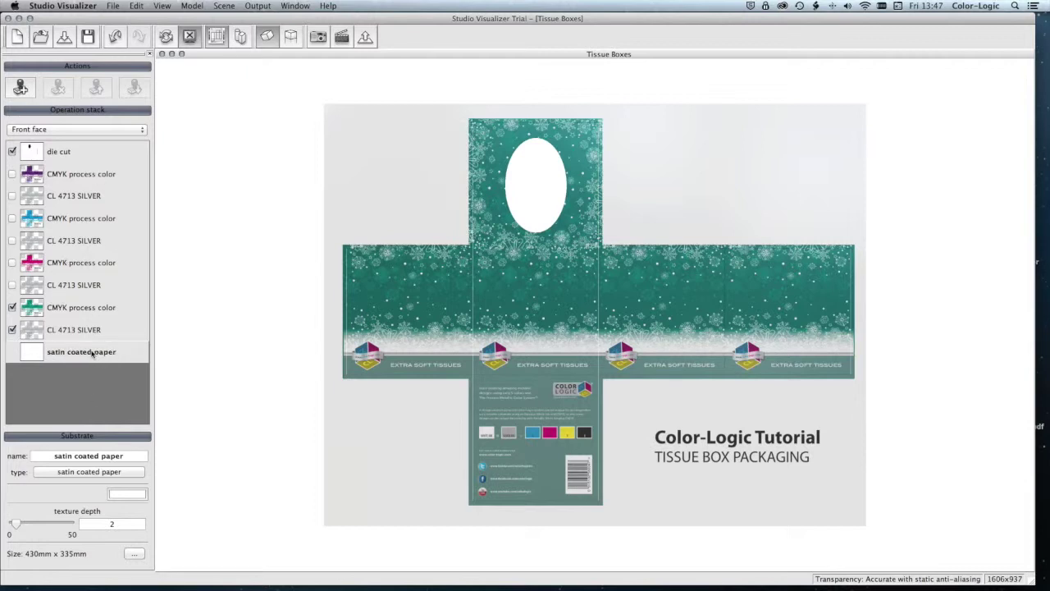
pyautogui.click(72, 329)
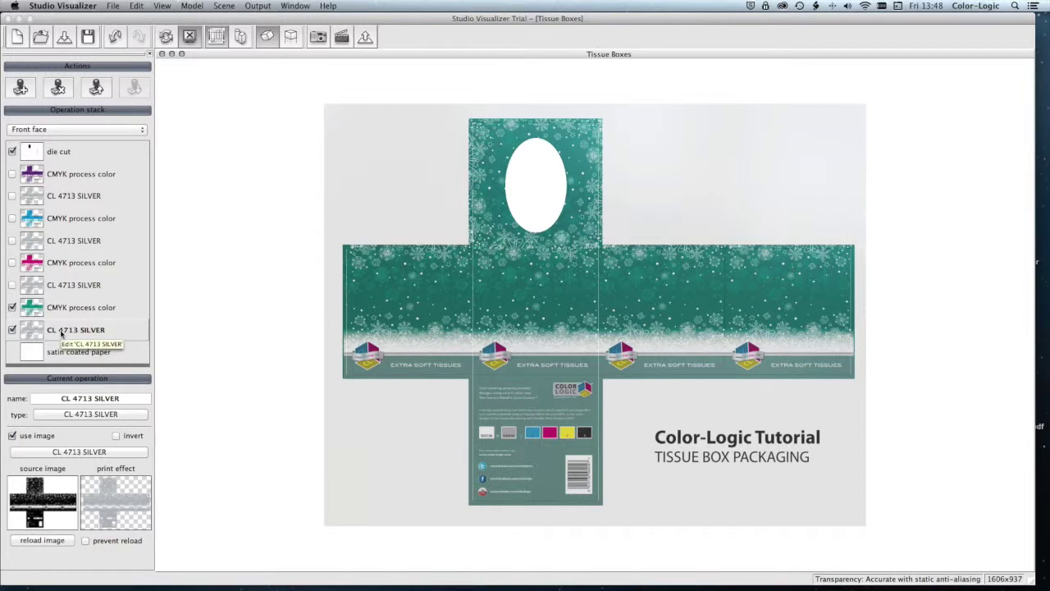
pyautogui.click(90, 307)
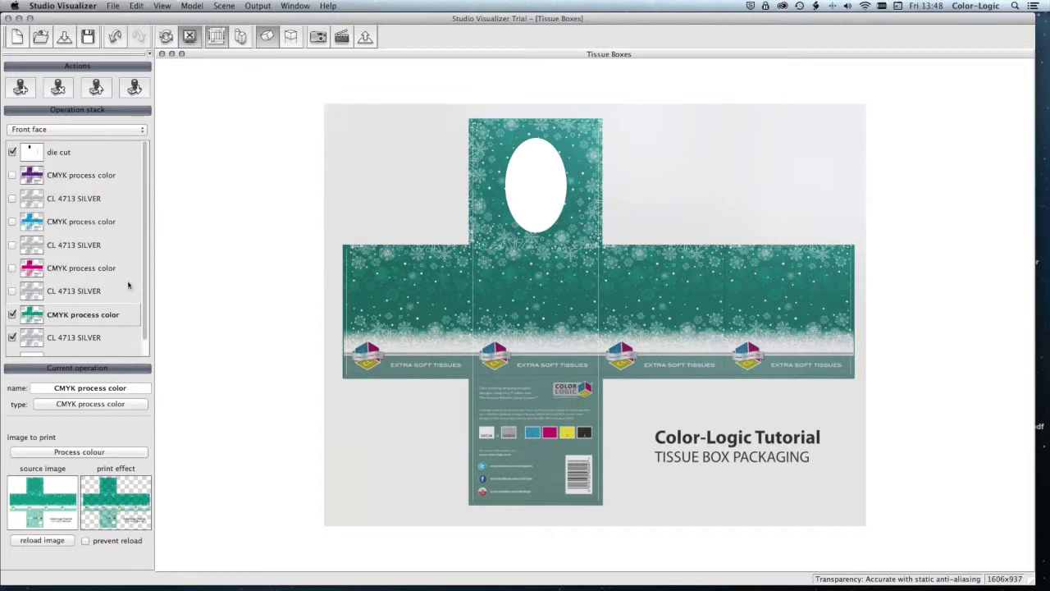
pyautogui.click(38, 151)
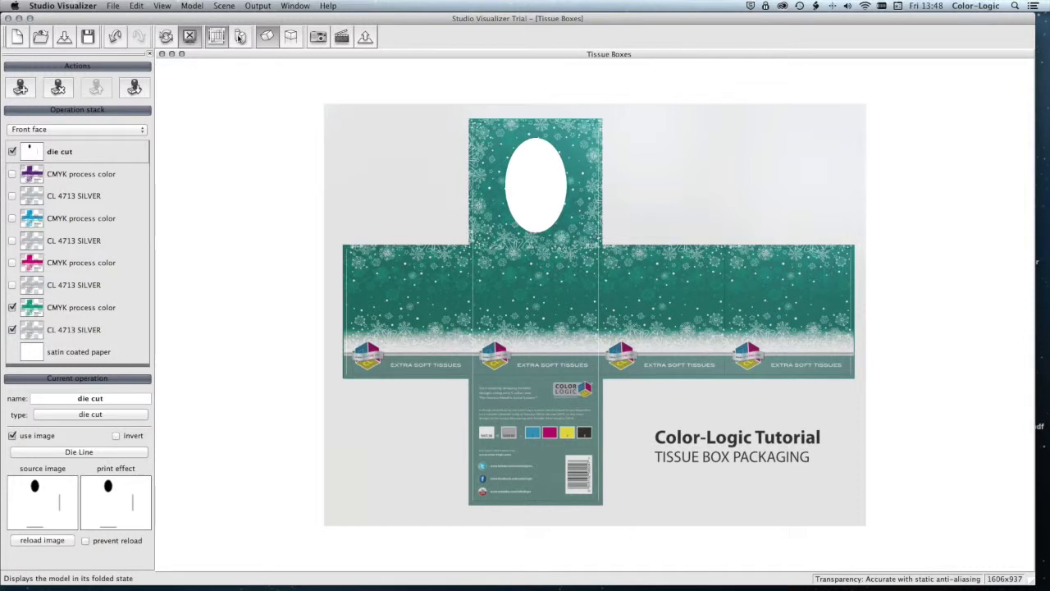
pyautogui.click(239, 37)
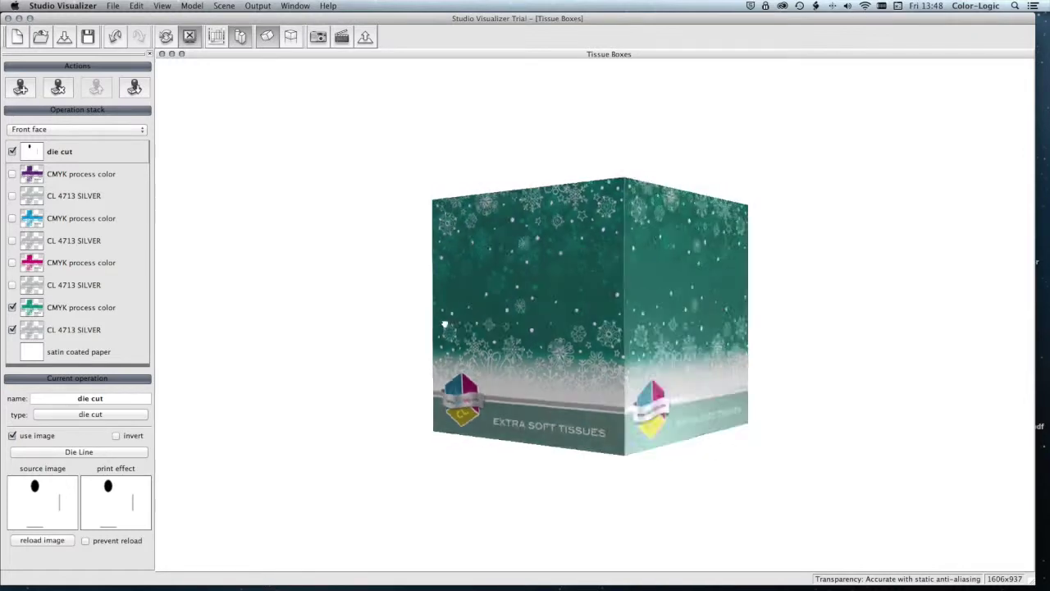
# Step: Orbit and zoom the folded box to inspect its top tissue opening, then switch off the teal colour layer
pyautogui.moveTo(304, 330); pyautogui.dragTo(766, 257)
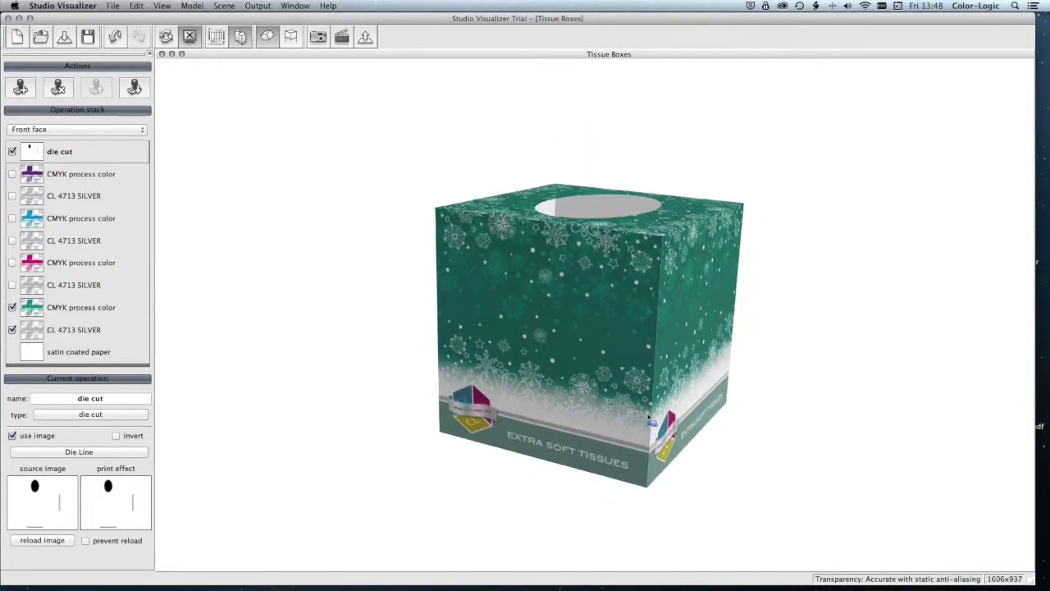
pyautogui.moveTo(648, 380); pyautogui.dragTo(605, 380)
pyautogui.scroll(-3, 605, 380)
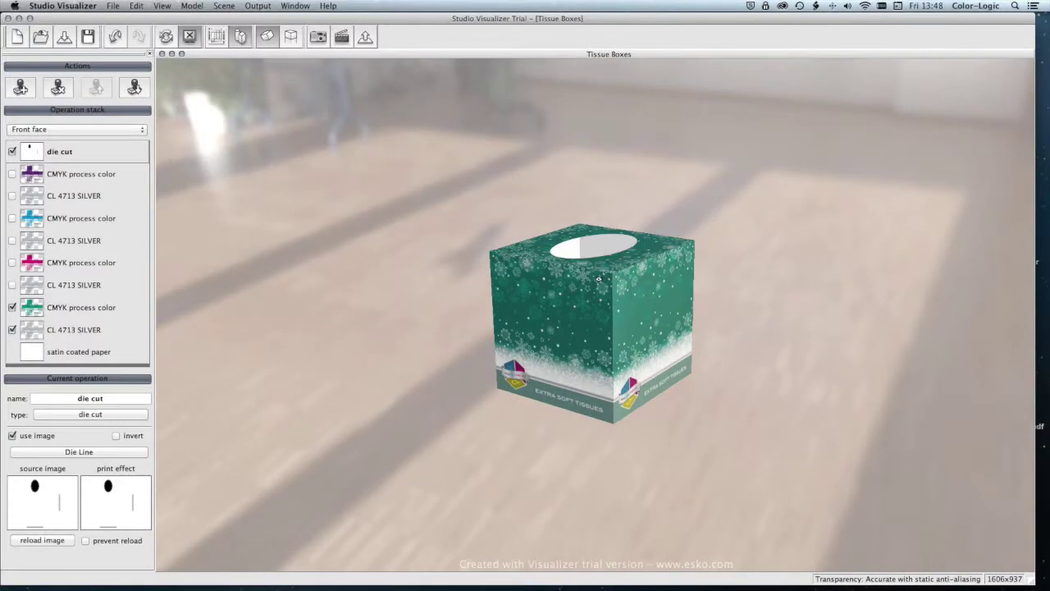
pyautogui.scroll(3, 622, 283)
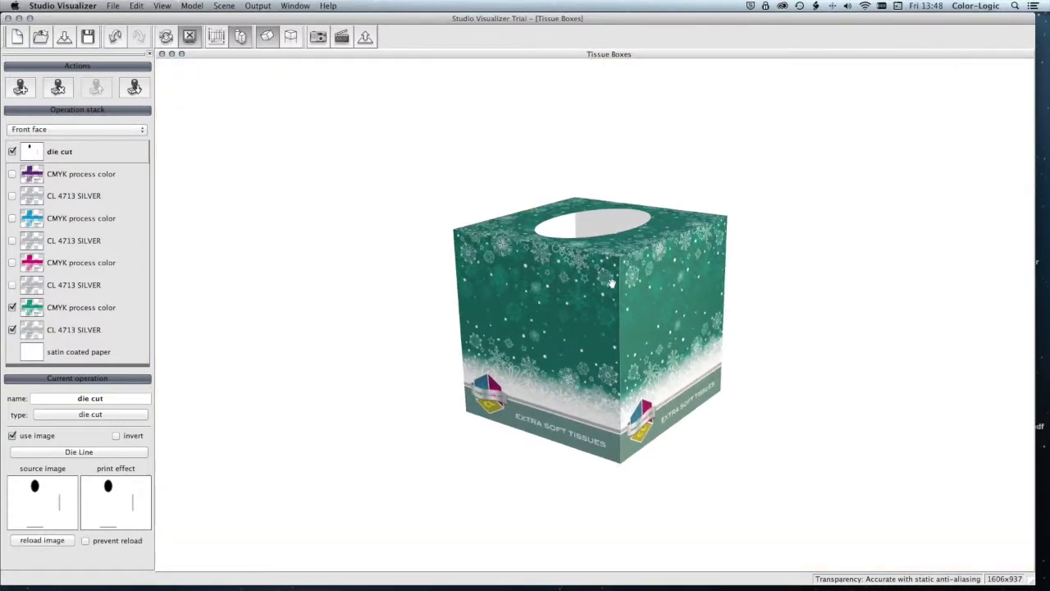
pyautogui.click(12, 329)
# Step: Swap the teal layers for magenta CMYK with its CL 4713 SILVER and view the magenta box
pyautogui.click(13, 304)
pyautogui.click(14, 287)
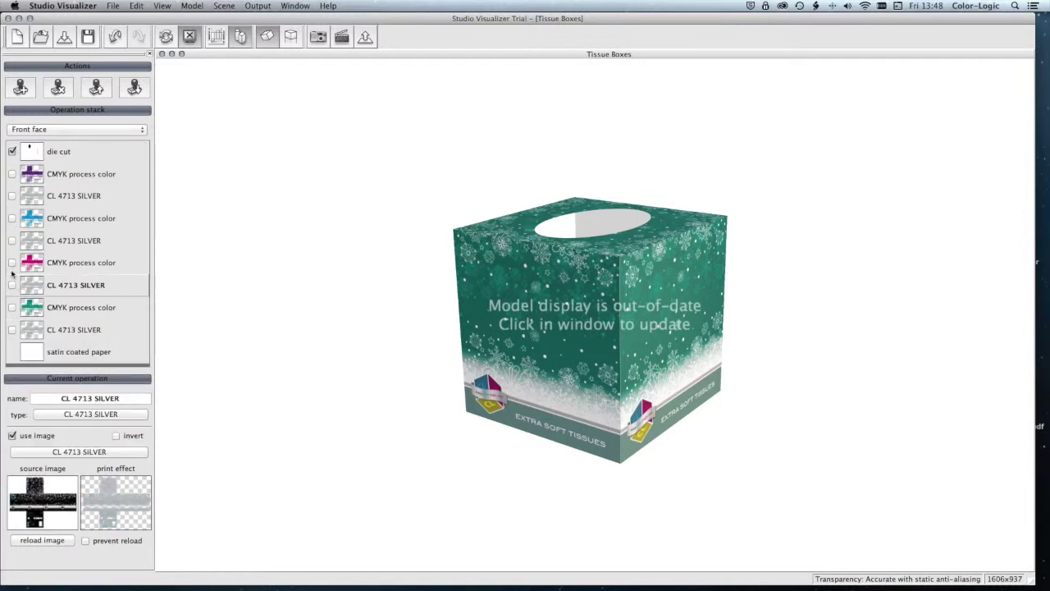
pyautogui.click(12, 286)
pyautogui.click(13, 263)
pyautogui.click(507, 266)
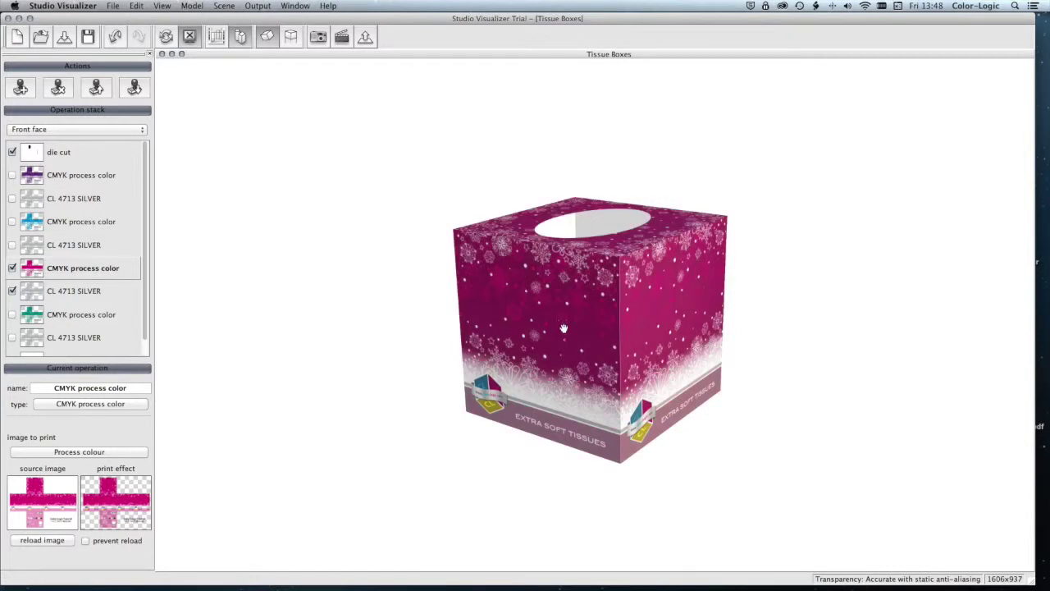
pyautogui.moveTo(637, 345); pyautogui.dragTo(616, 330)
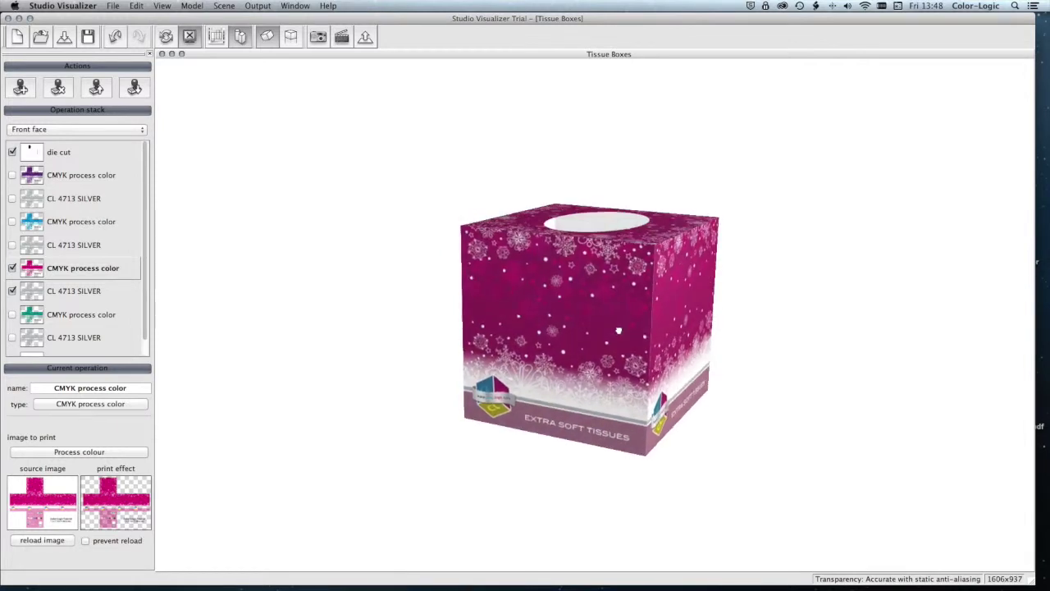
# Step: Swap magenta for the cyan colour layer with its silver and view the blue box
pyautogui.click(11, 290)
pyautogui.click(11, 267)
pyautogui.click(13, 245)
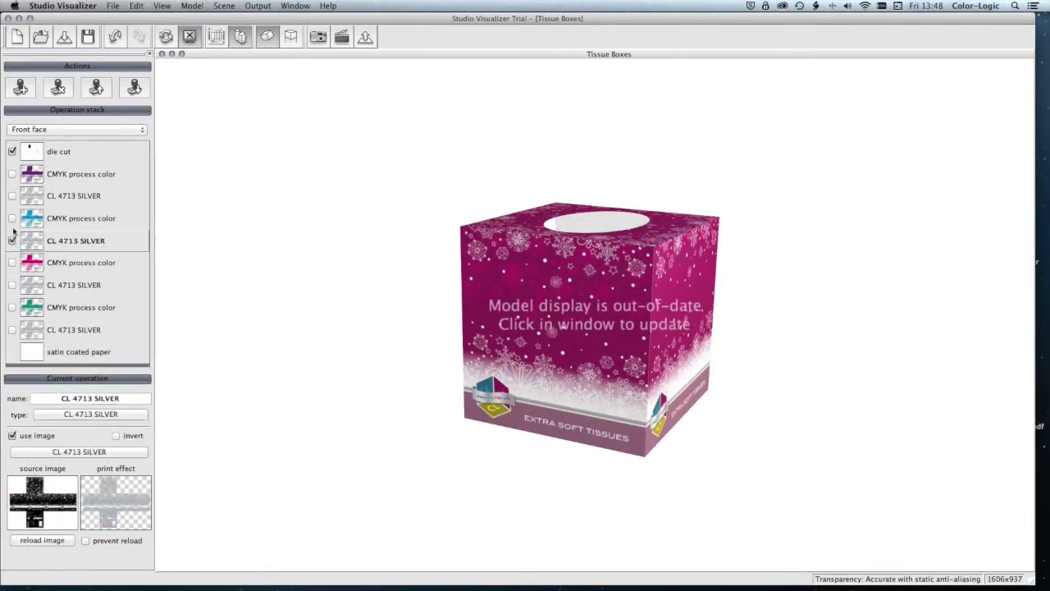
pyautogui.click(13, 222)
pyautogui.click(586, 258)
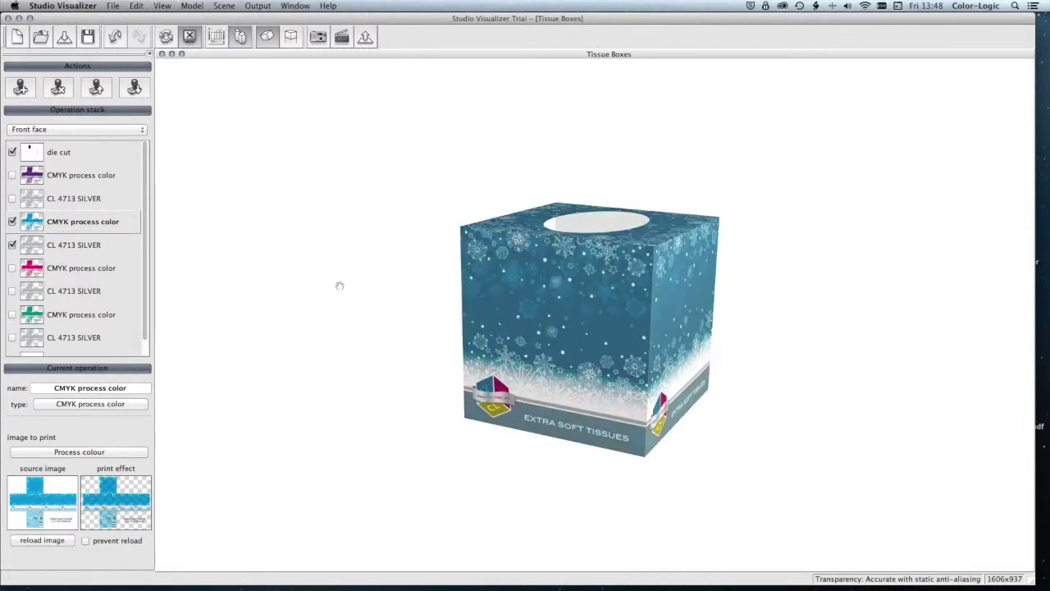
pyautogui.moveTo(558, 311)
pyautogui.mouseDown()
pyautogui.moveTo(550, 320)
pyautogui.moveTo(572, 312)
pyautogui.moveTo(525, 310)
pyautogui.moveTo(555, 304)
pyautogui.mouseUp()
# Step: Swap cyan for the purple colour layer with its CL 4713 SILVER and view the purple box
pyautogui.click(12, 244)
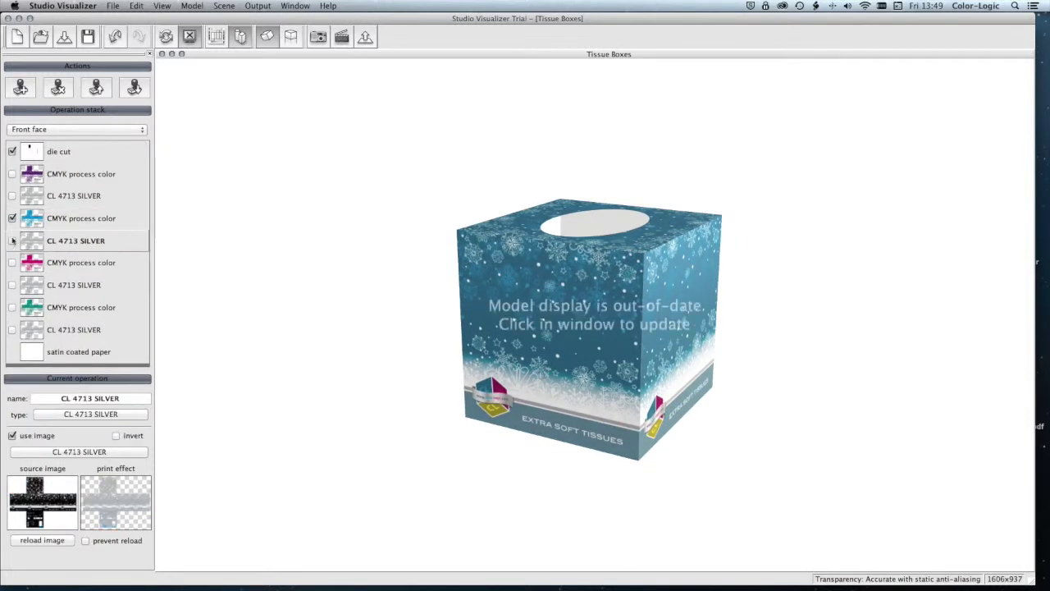
pyautogui.click(13, 217)
pyautogui.click(13, 198)
pyautogui.click(12, 176)
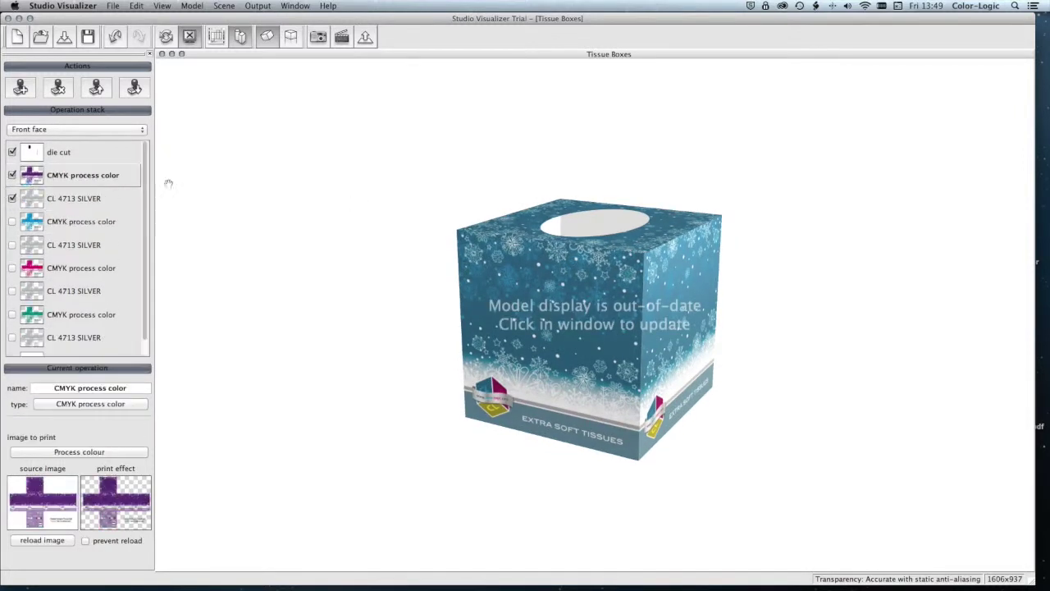
pyautogui.click(562, 257)
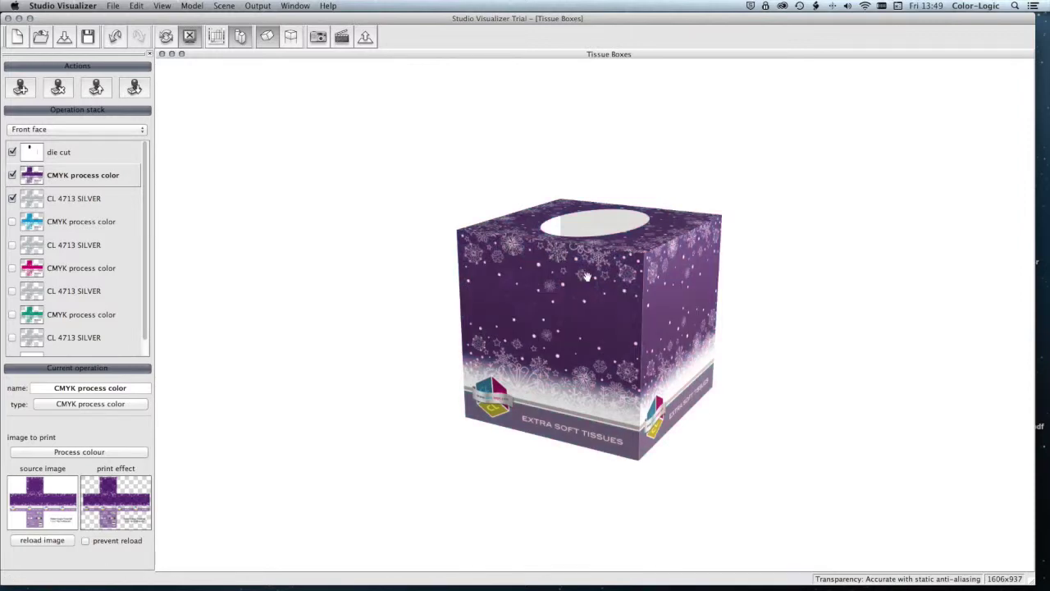
pyautogui.moveTo(585, 277); pyautogui.dragTo(541, 350)
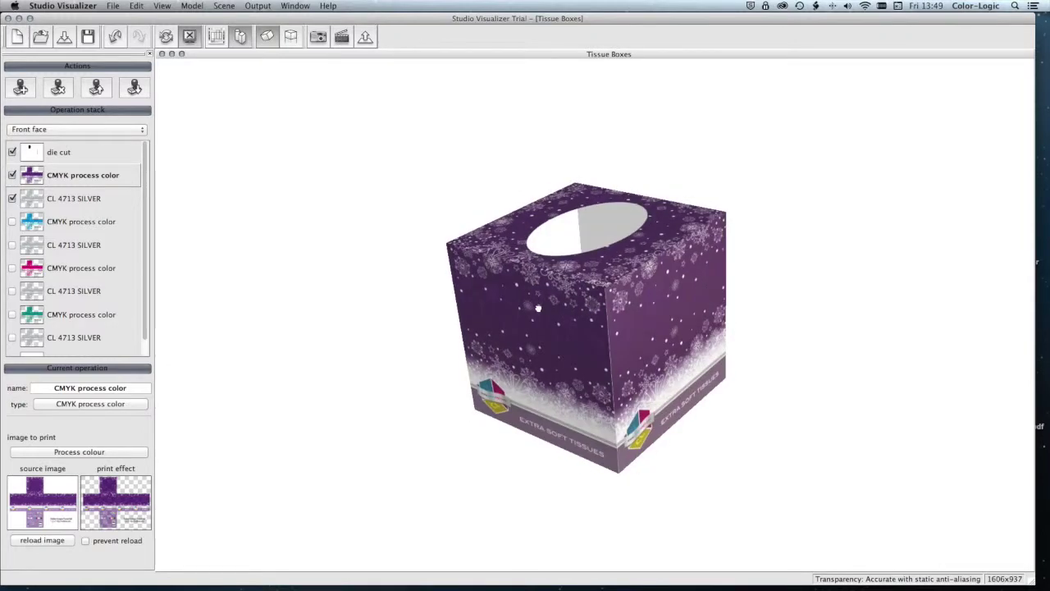
pyautogui.click(342, 37)
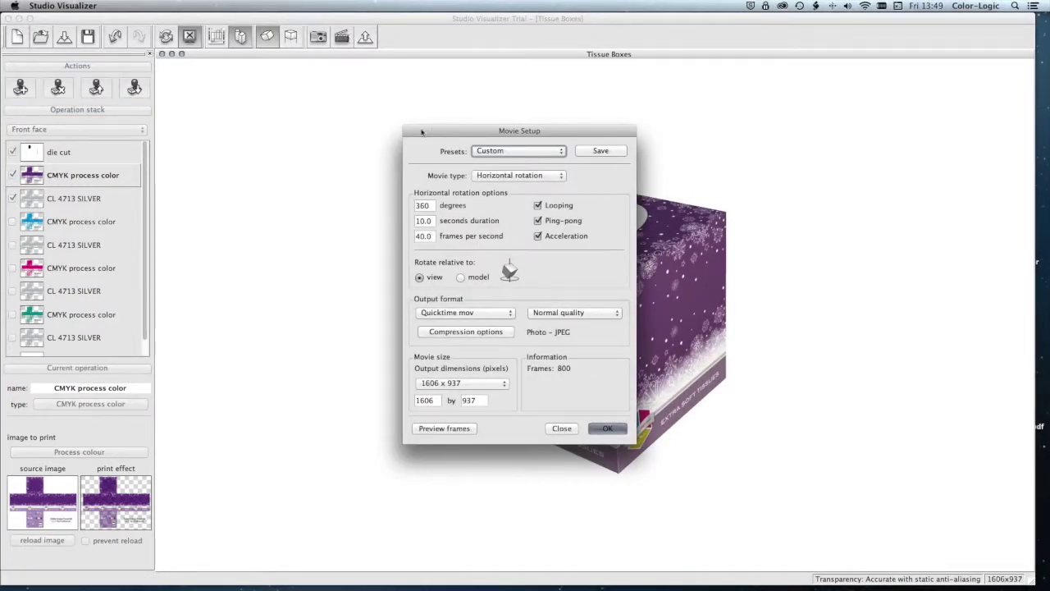
pyautogui.click(530, 175)
pyautogui.click(494, 193)
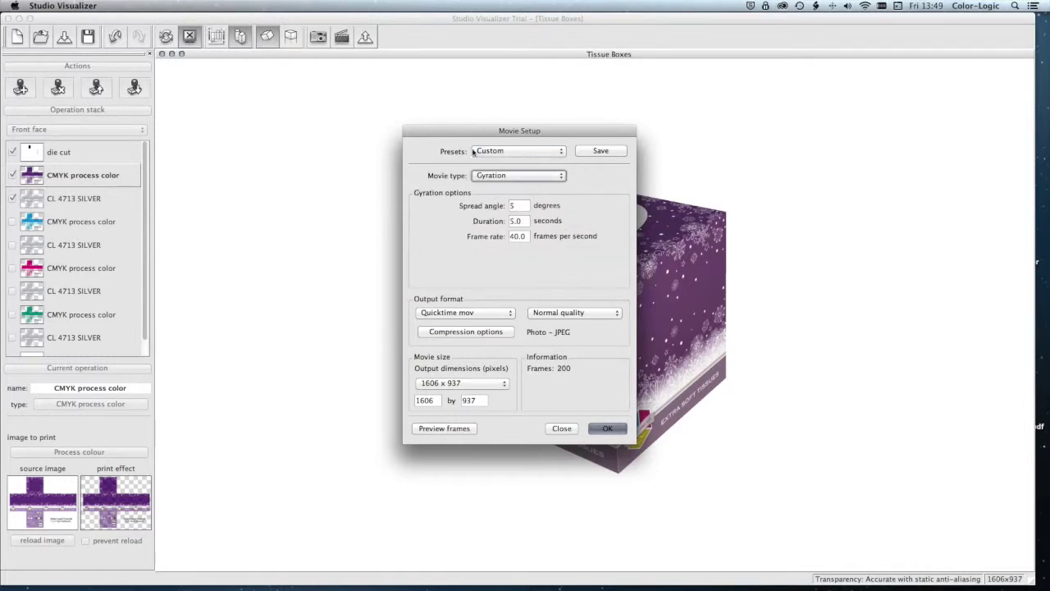
pyautogui.moveTo(471, 131); pyautogui.dragTo(172, 117)
pyautogui.click(168, 413)
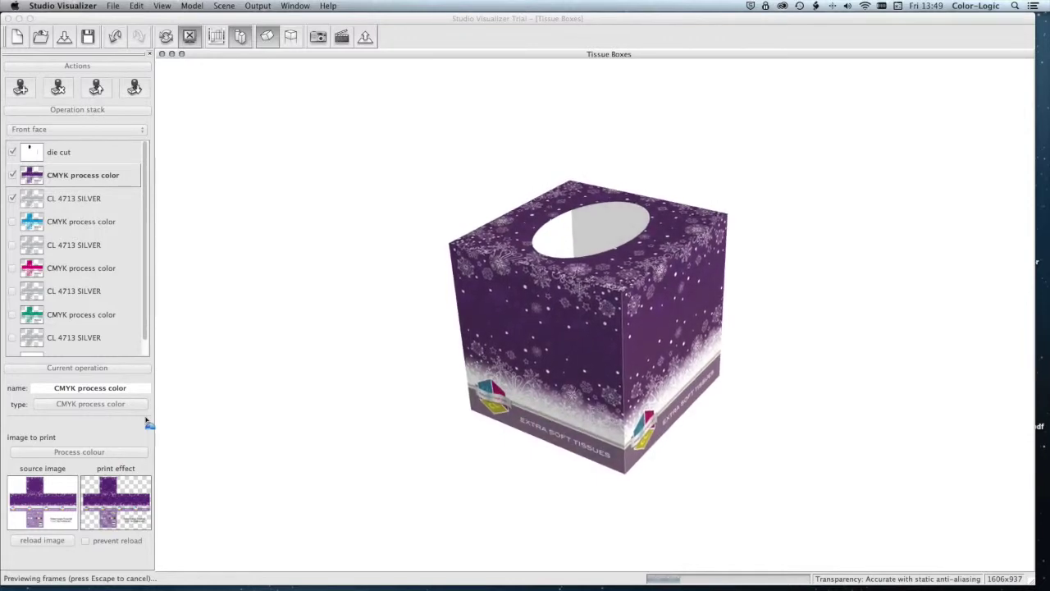
pyautogui.click(262, 414)
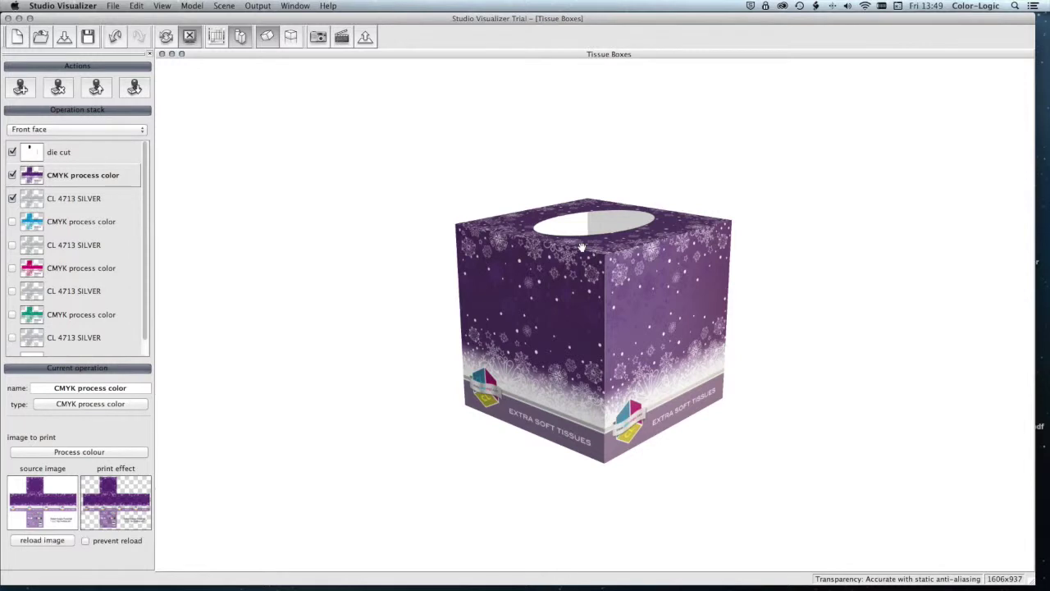
pyautogui.scroll(-1, 50, 247)
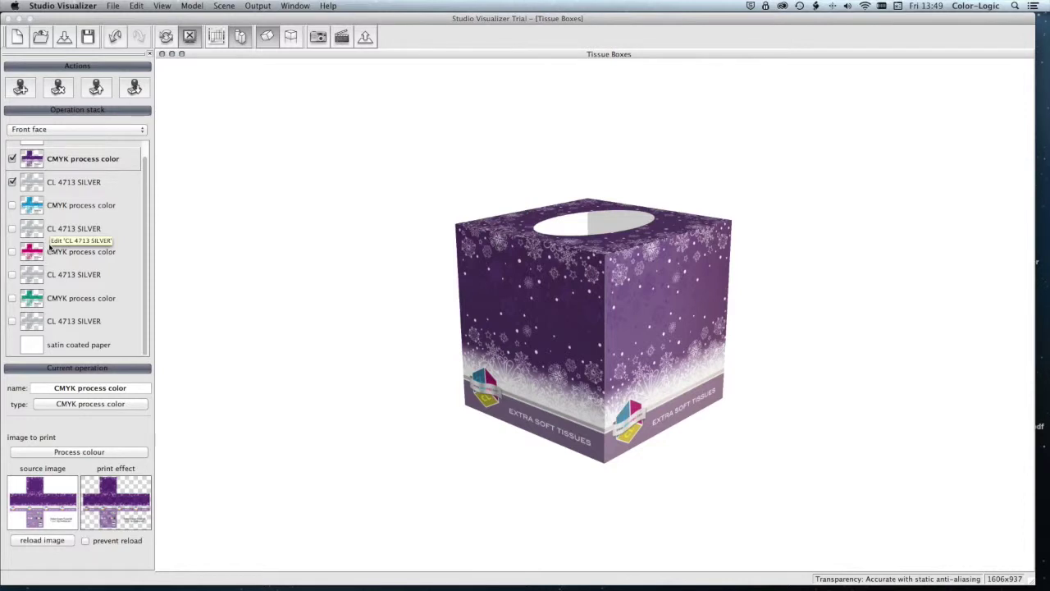
# Step: Replace CL 4713 SILVER under purple with an inverted opaque white spot colour and refresh the box
pyautogui.click(53, 185)
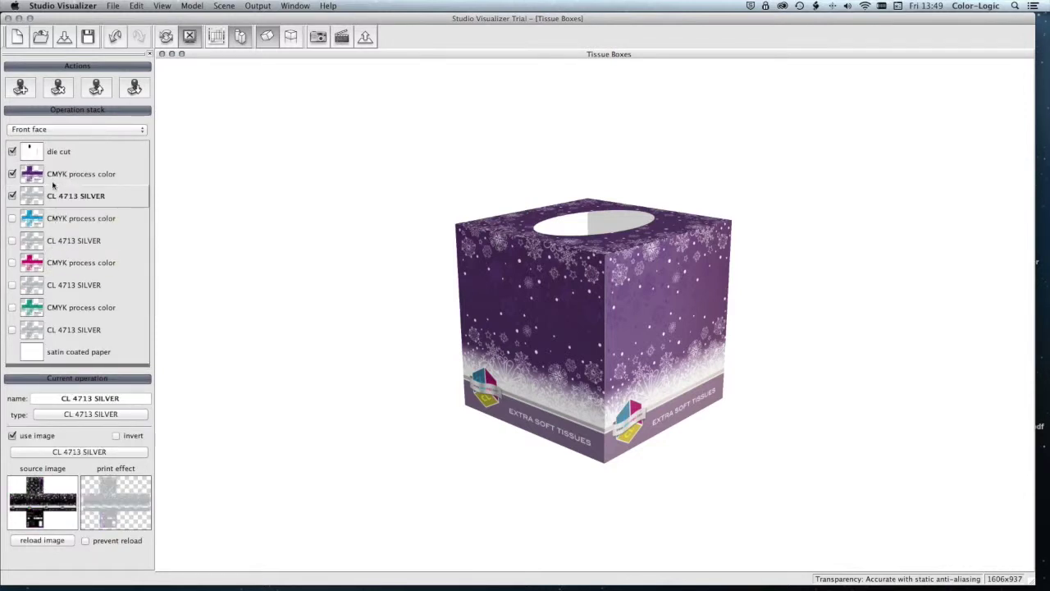
pyautogui.doubleClick(26, 197)
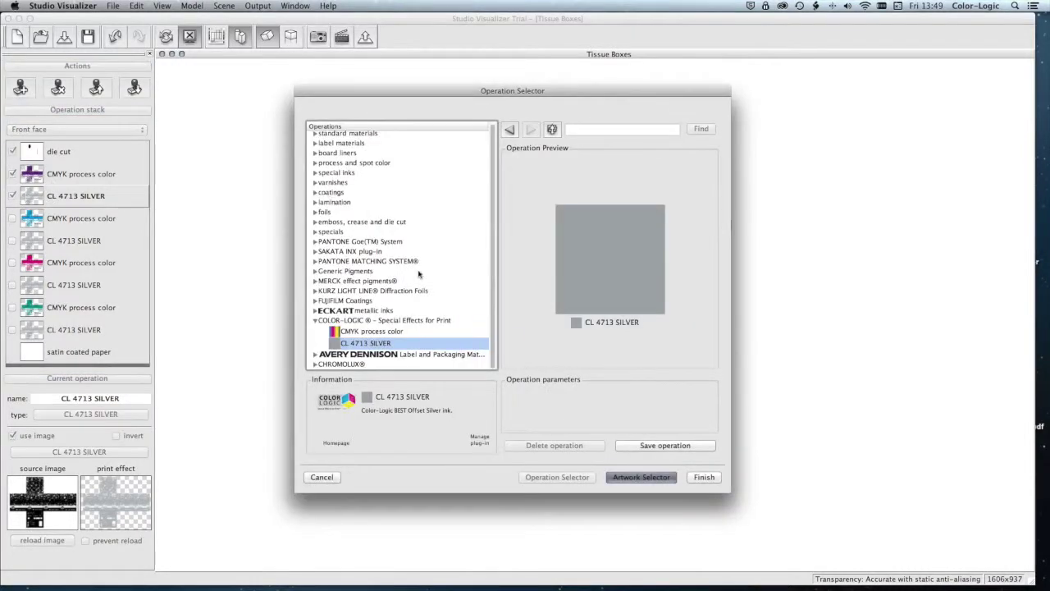
pyautogui.click(361, 164)
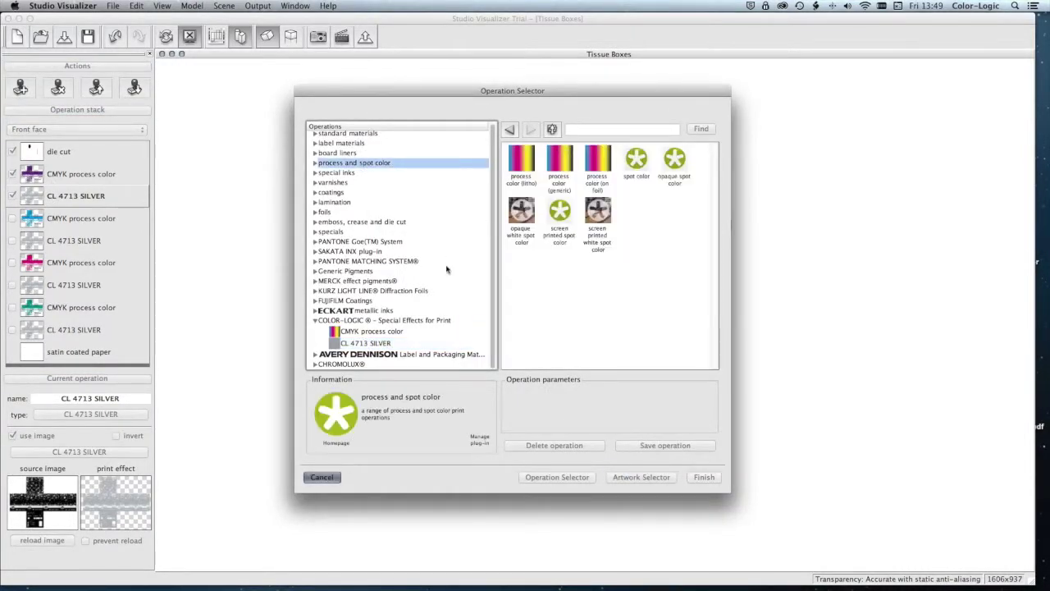
pyautogui.click(520, 205)
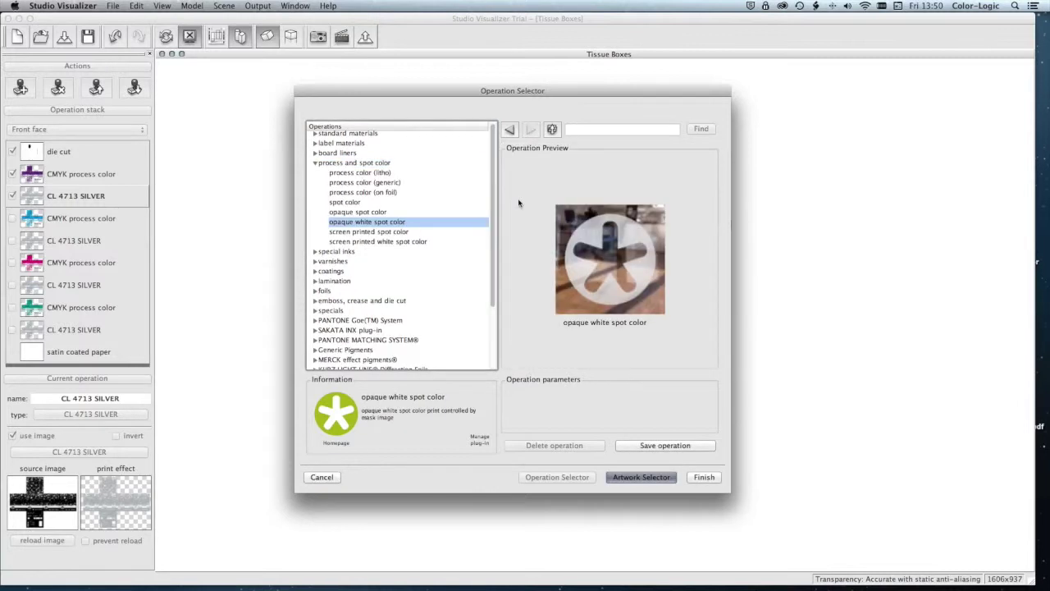
pyautogui.click(705, 477)
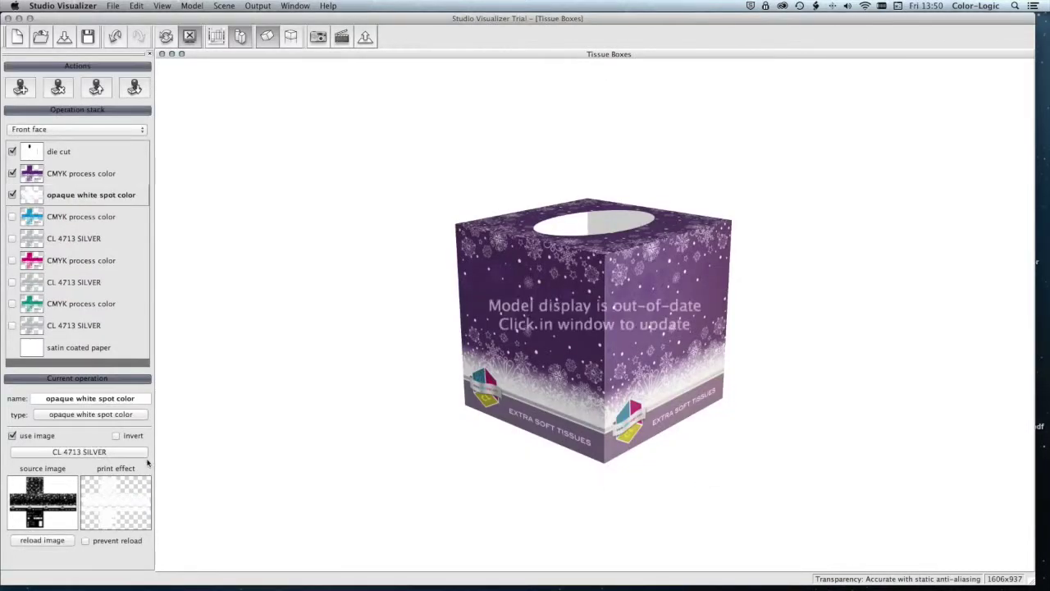
pyautogui.click(116, 436)
pyautogui.click(646, 377)
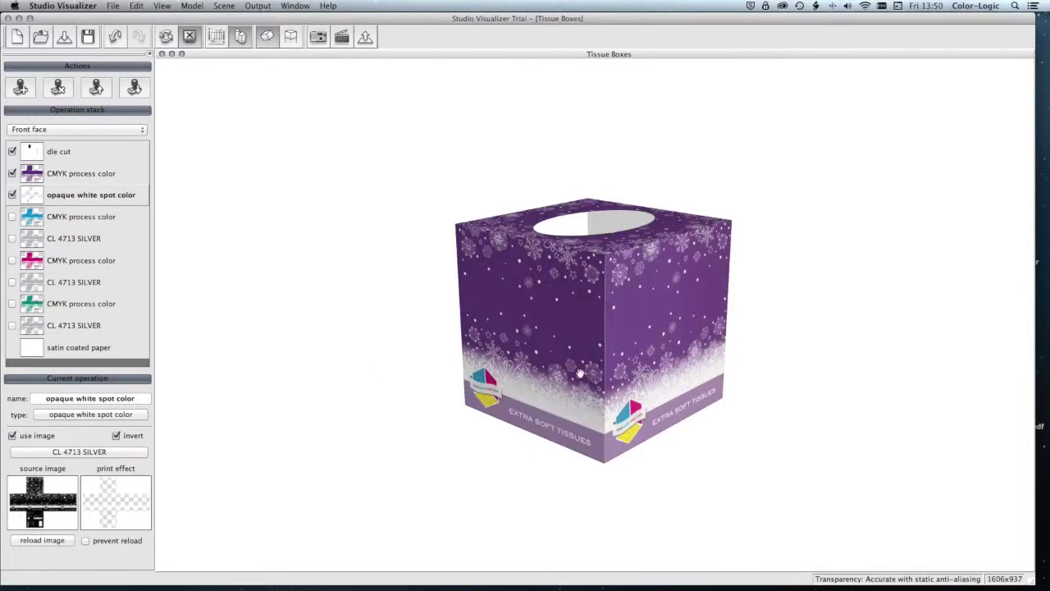
pyautogui.click(47, 352)
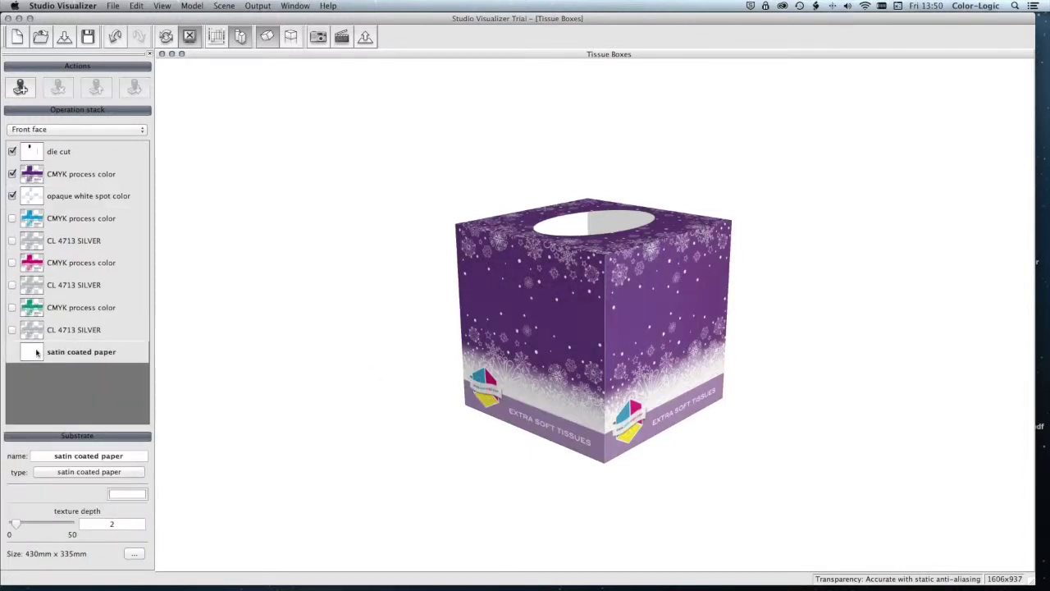
# Step: Change the substrate to foil board, refresh the purple box and rotate it to see the foil sheen
pyautogui.doubleClick(36, 352)
pyautogui.click(349, 233)
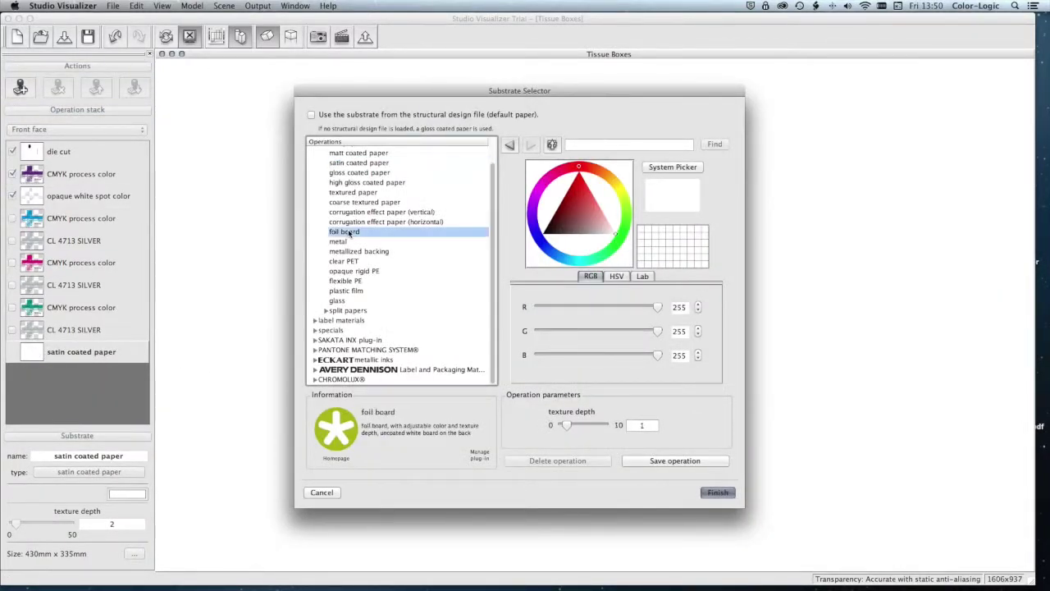
pyautogui.click(717, 492)
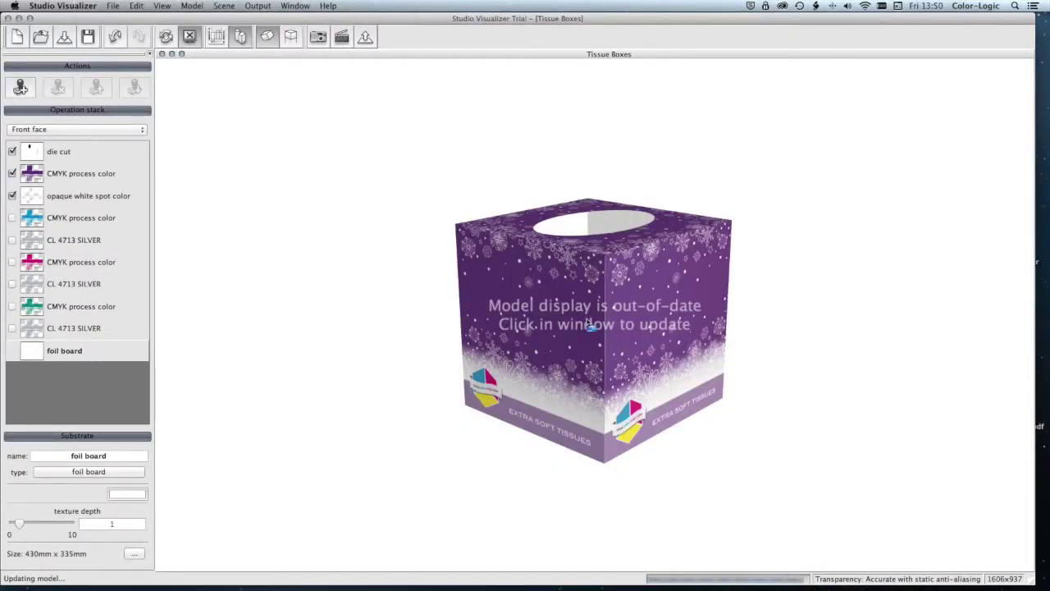
pyautogui.click(587, 321)
pyautogui.moveTo(587, 318); pyautogui.dragTo(496, 285)
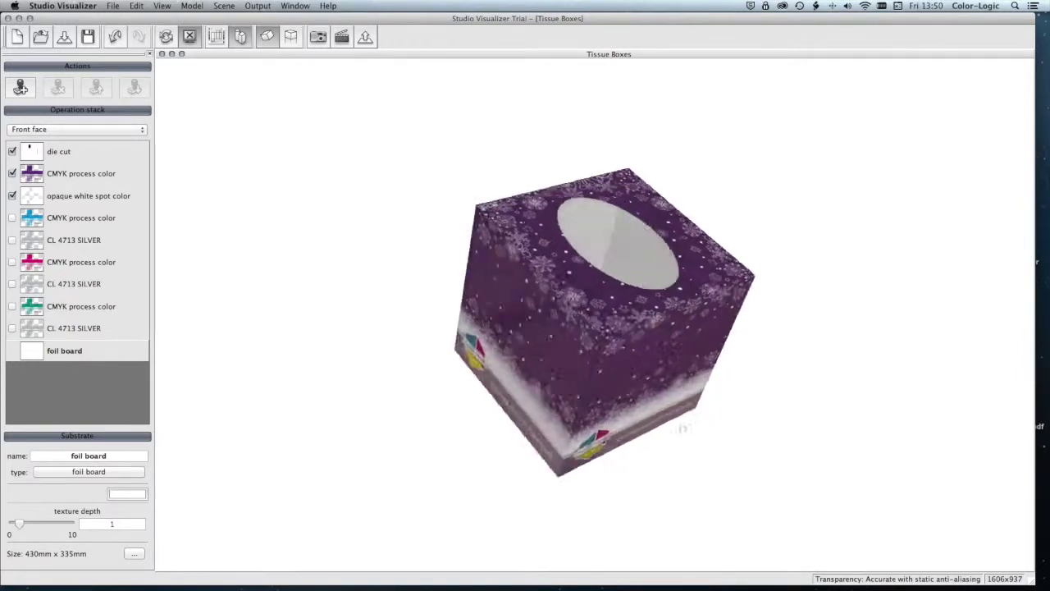
pyautogui.moveTo(457, 301); pyautogui.dragTo(345, 256)
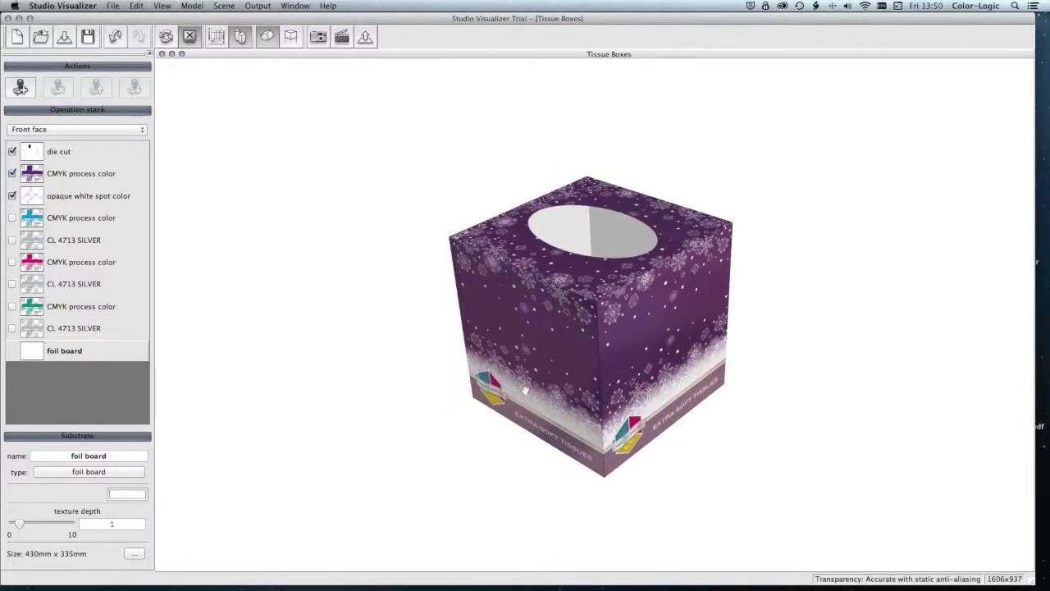